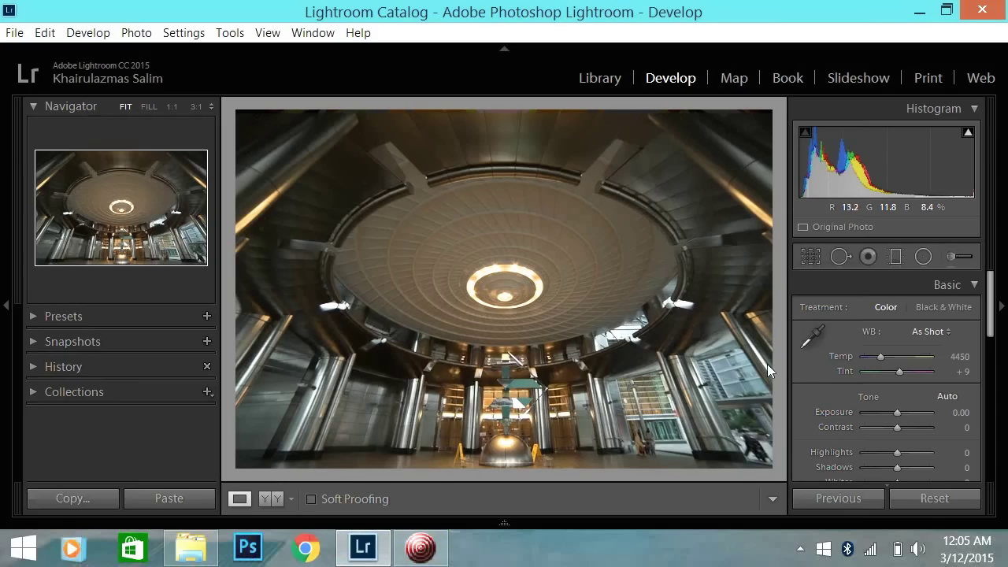
Step: Collapse the HSL/Color/B&W panel so only the Basic tone sliders and section headers show
scroll(898, 319, down, 10)
scroll(946, 379, down, 3)
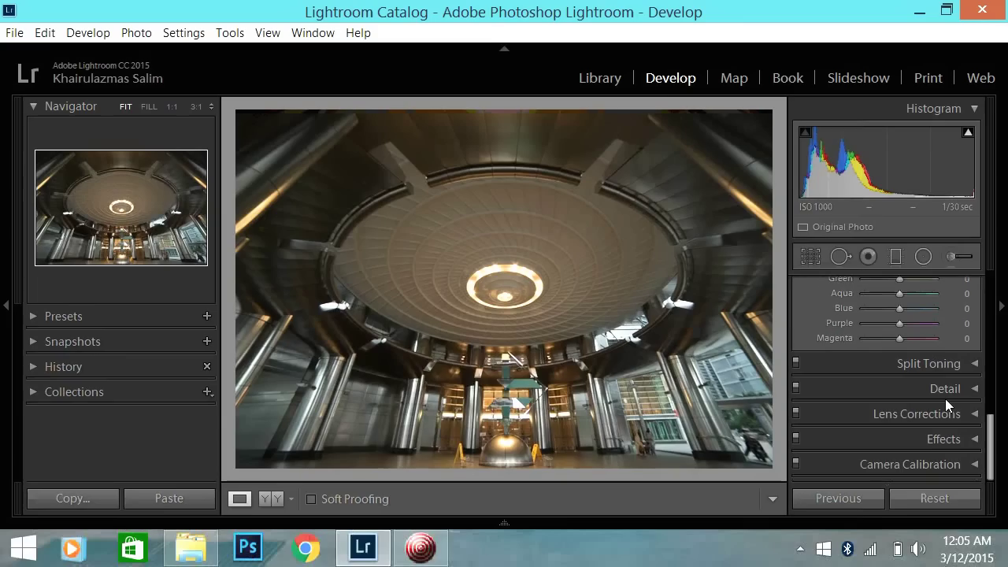
scroll(945, 398, up, 3)
scroll(967, 334, up, 1)
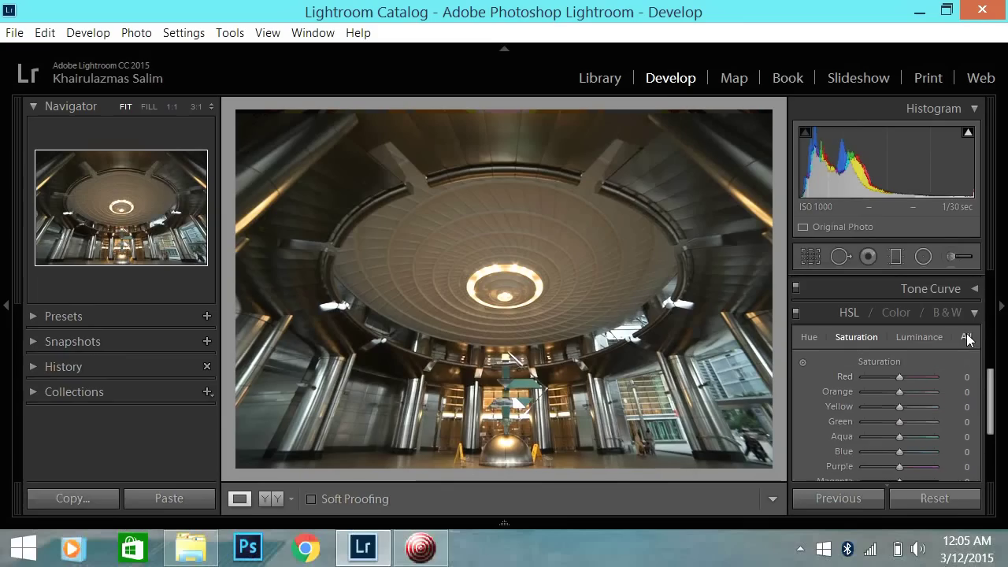
click(975, 314)
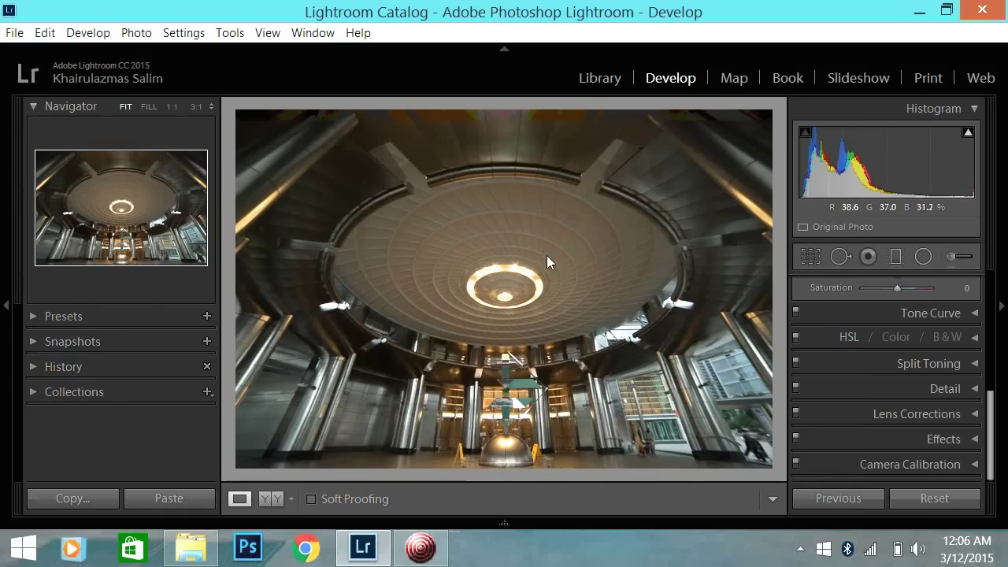
scroll(963, 390, up, 5)
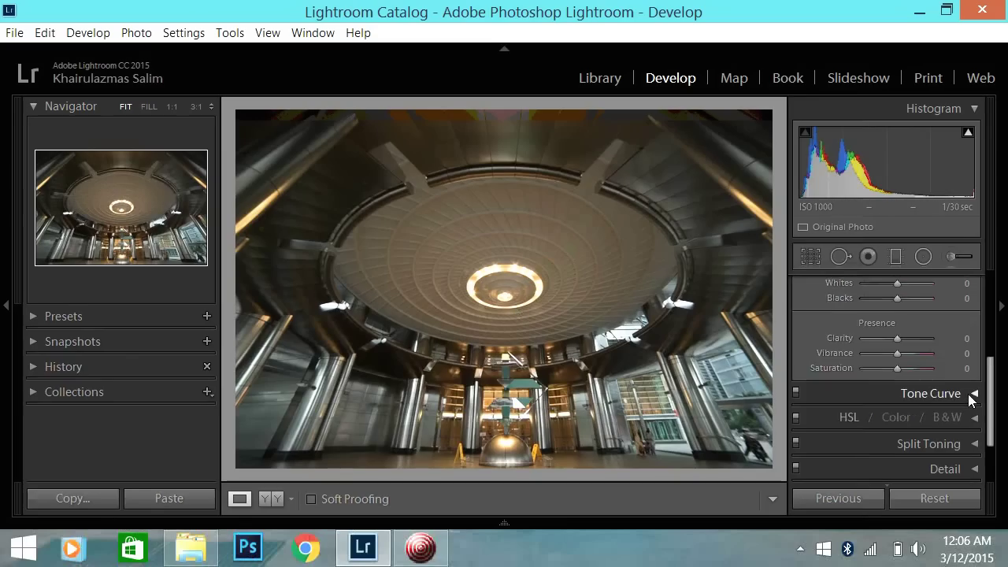
scroll(967, 395, up, 2)
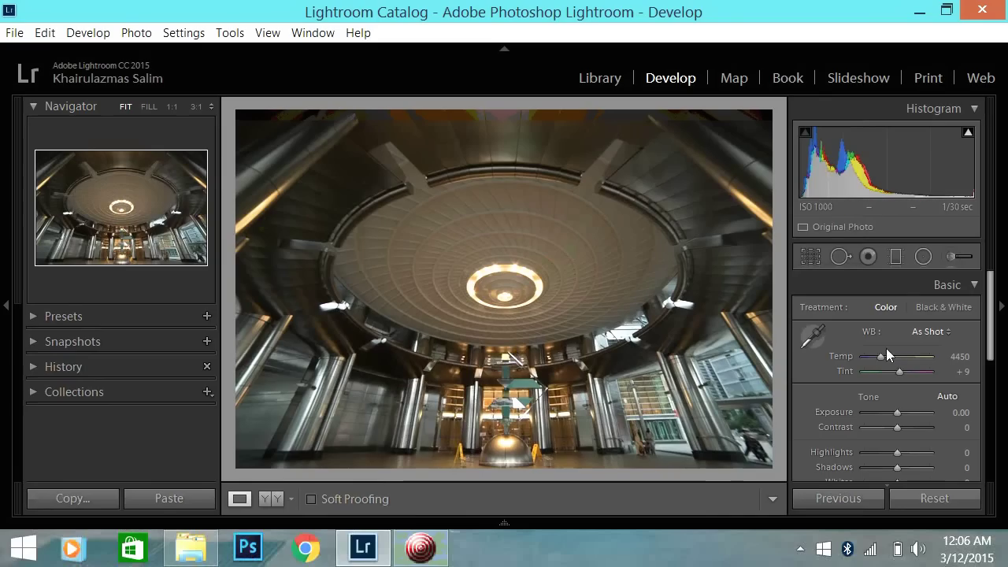
scroll(974, 390, down, 5)
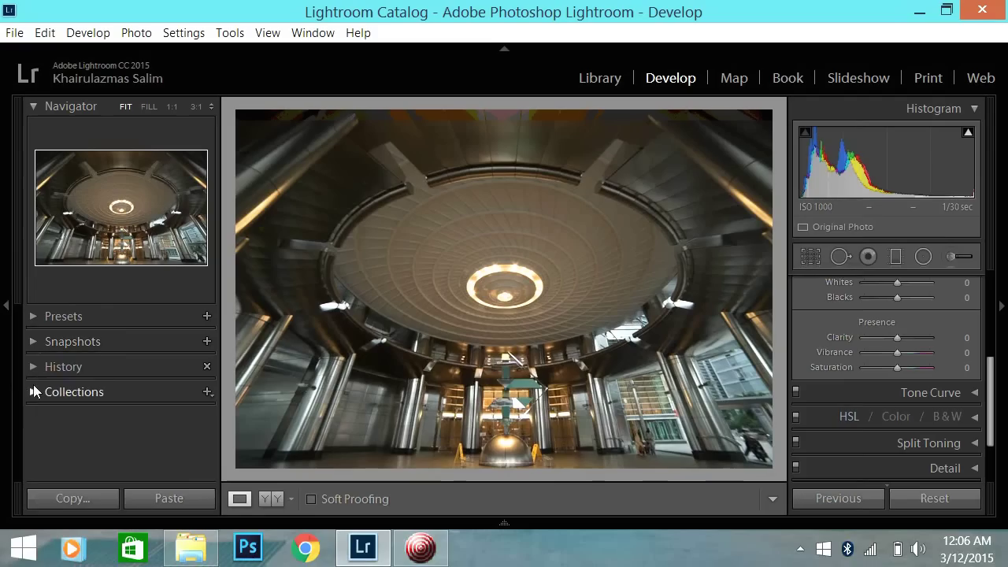
click(33, 316)
scroll(87, 387, down, 1)
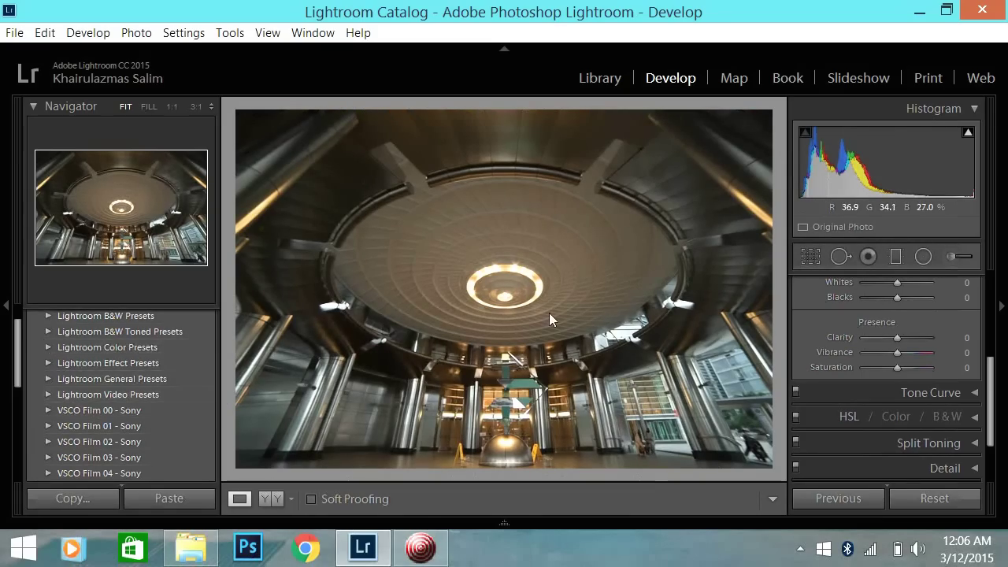
scroll(63, 382, up, 2)
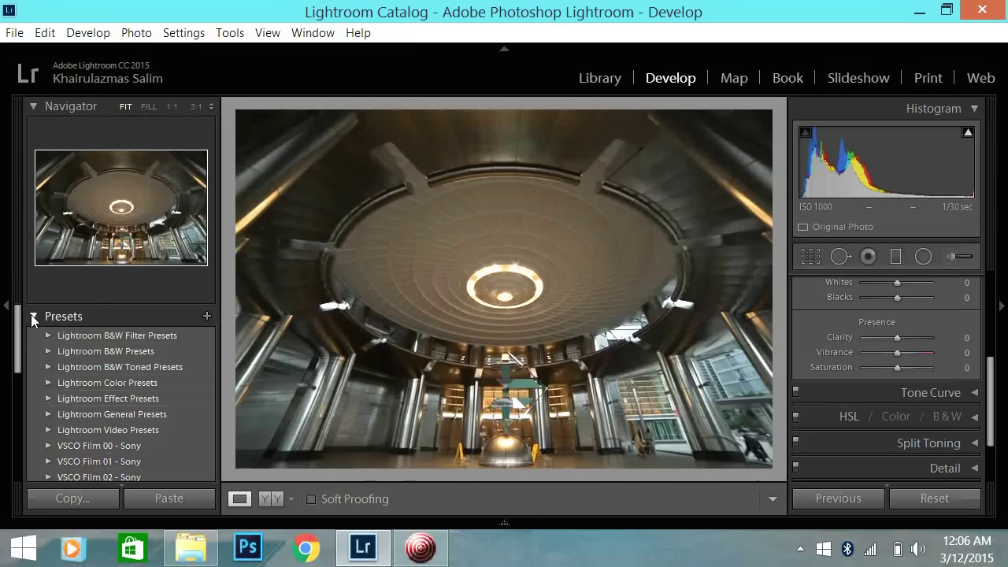
click(32, 316)
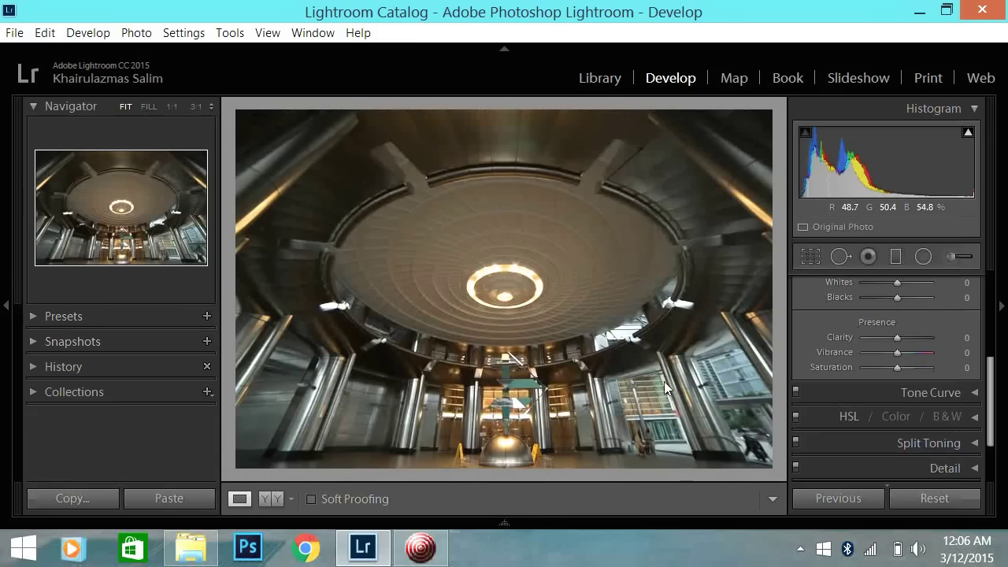
scroll(882, 409, up, 5)
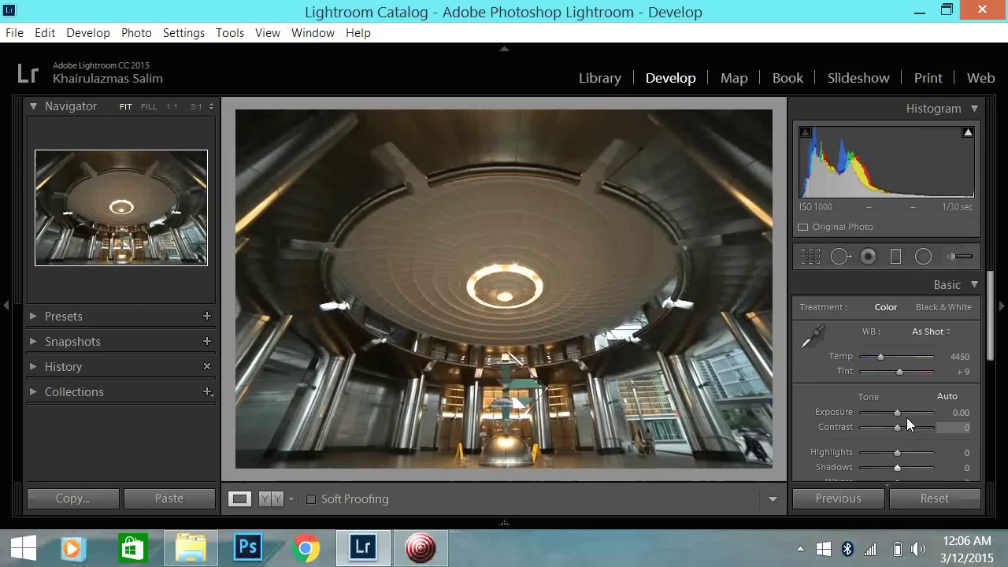
scroll(908, 394, down, 3)
scroll(859, 380, down, 1)
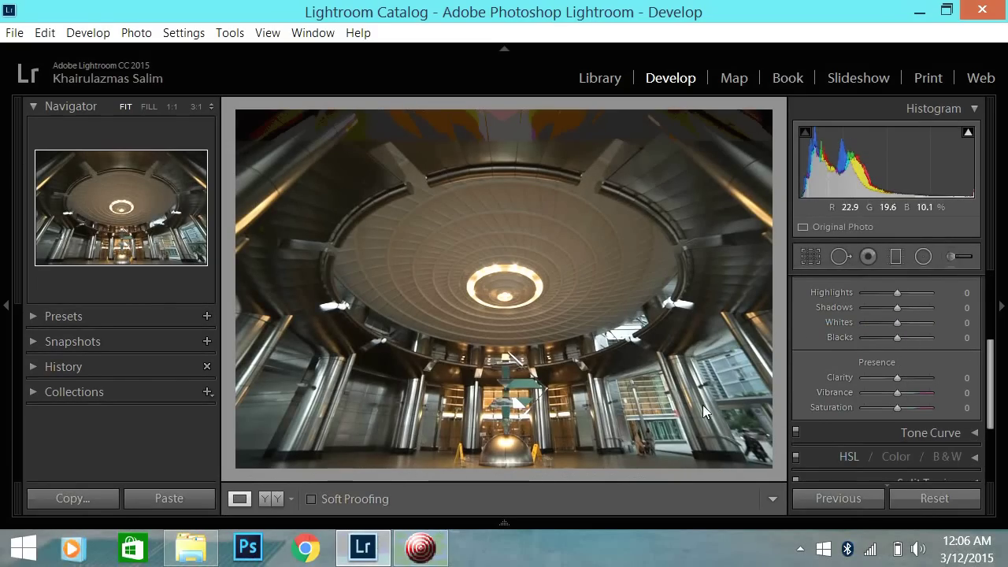
Step: Raise Exposure to +1.00 with the arrow keys
scroll(912, 379, up, 1)
scroll(914, 381, up, 2)
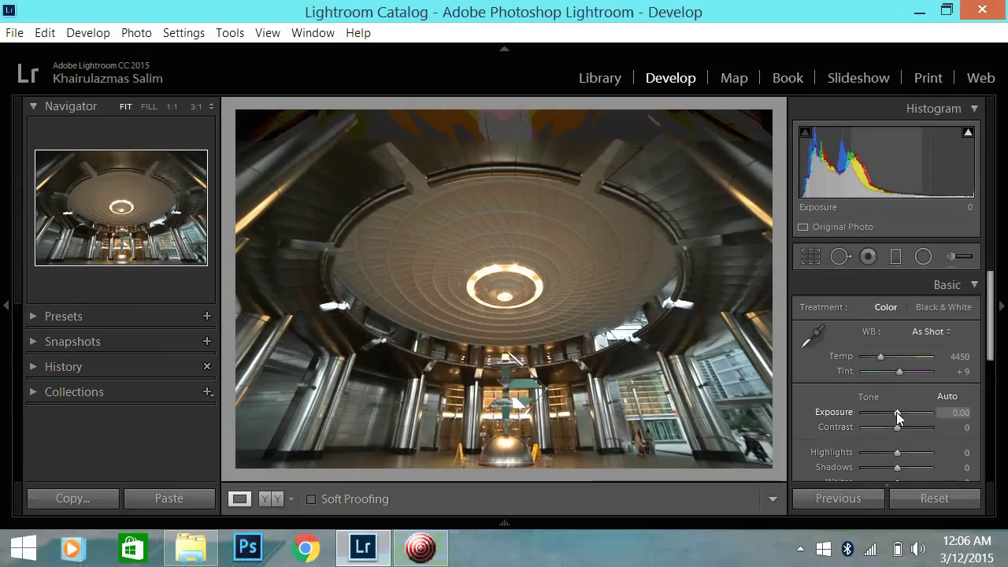
key(shift+Up)
key(shift+Up)
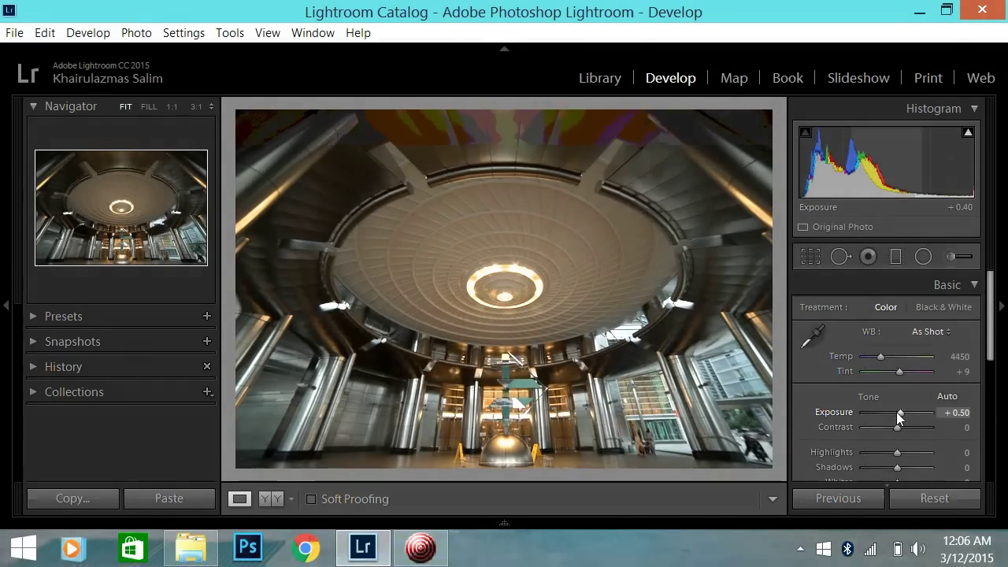
key(Up)
key(Up)
key(Up)
key(Up)
key(Up)
key(Up)
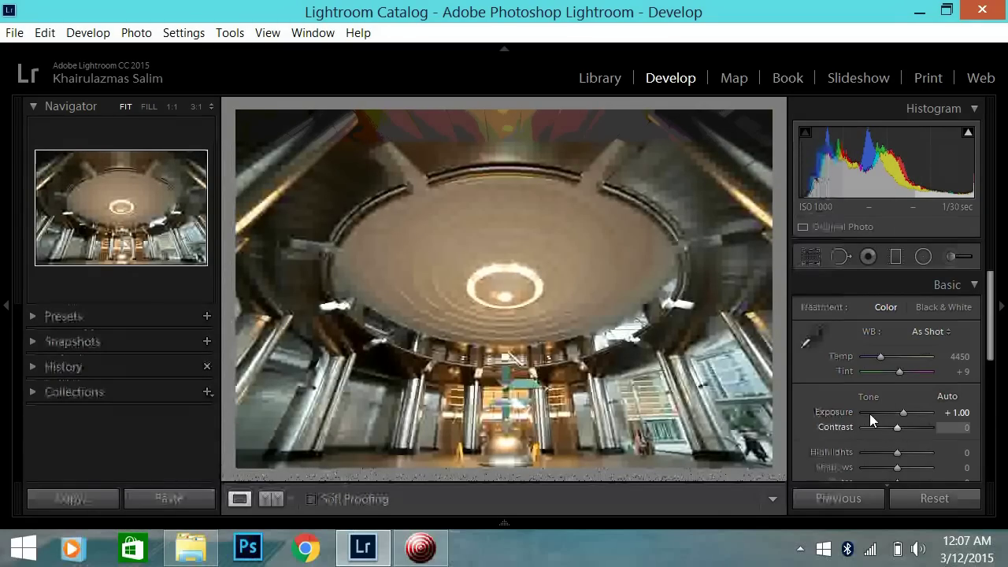
Step: Increase Contrast, Clarity and Vibrance to +10 each
scroll(875, 416, down, 2)
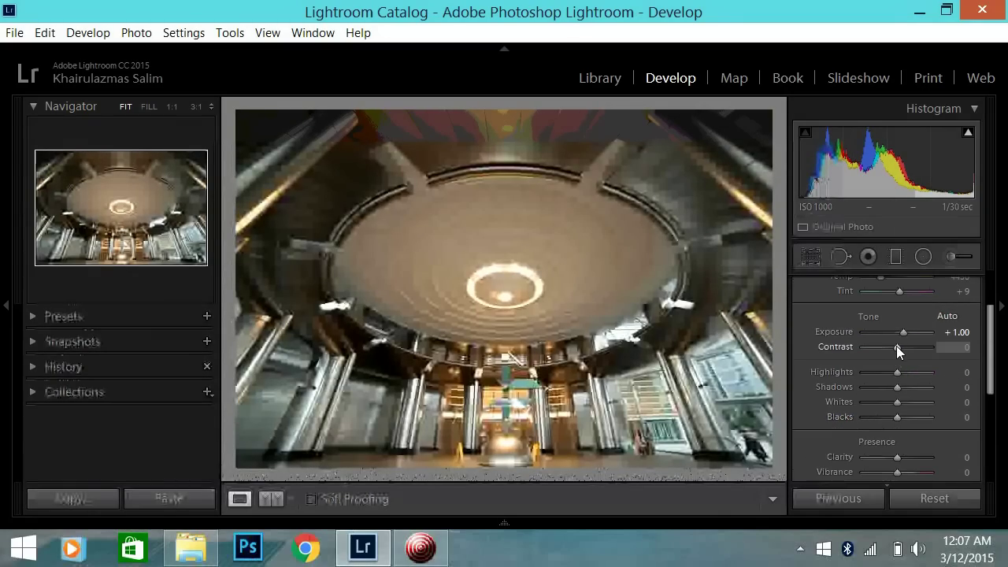
key(Up)
key(Up)
key(Up)
key(Up)
scroll(948, 387, down, 2)
scroll(921, 344, up, 2)
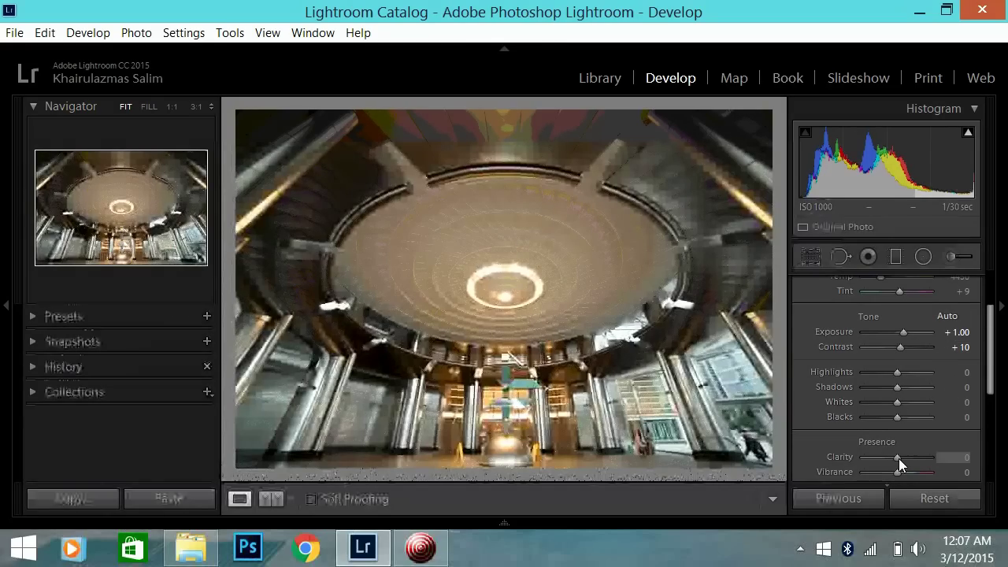
key(Up)
key(Up)
scroll(906, 457, down, 1)
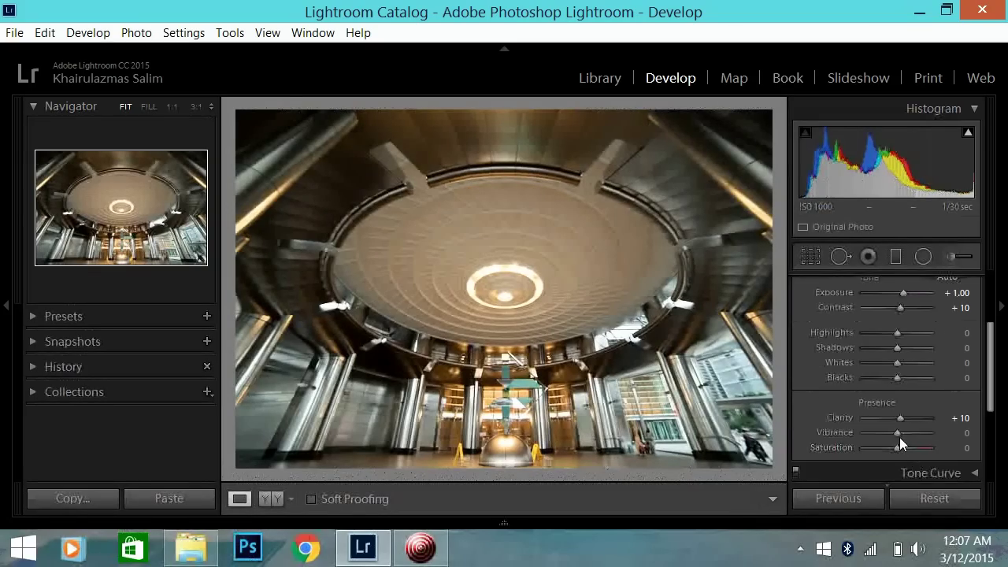
key(Up)
key(Up)
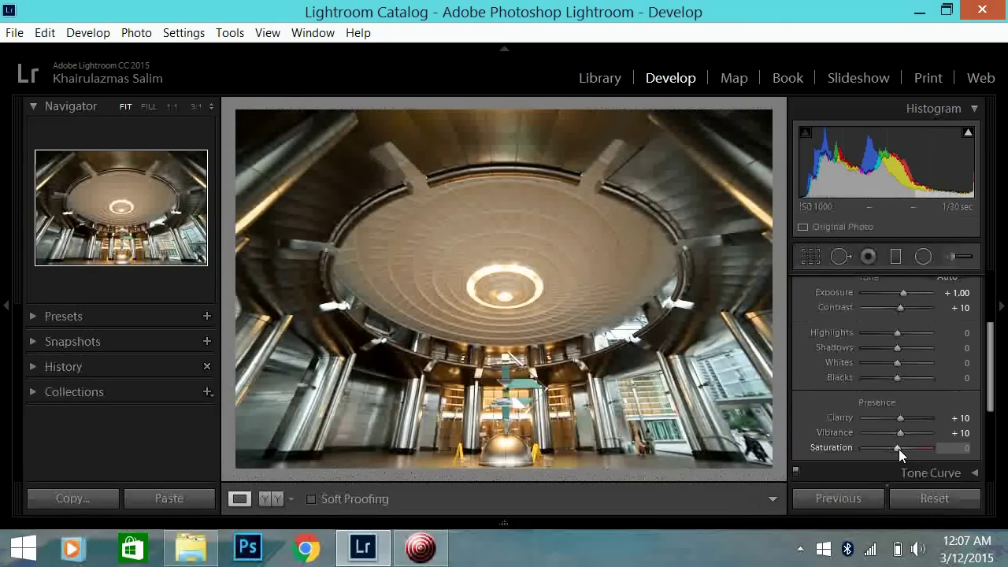
Step: Set Blacks to +15, Whites to −45, Highlights to −100 and Shadows to +50
scroll(949, 407, up, 2)
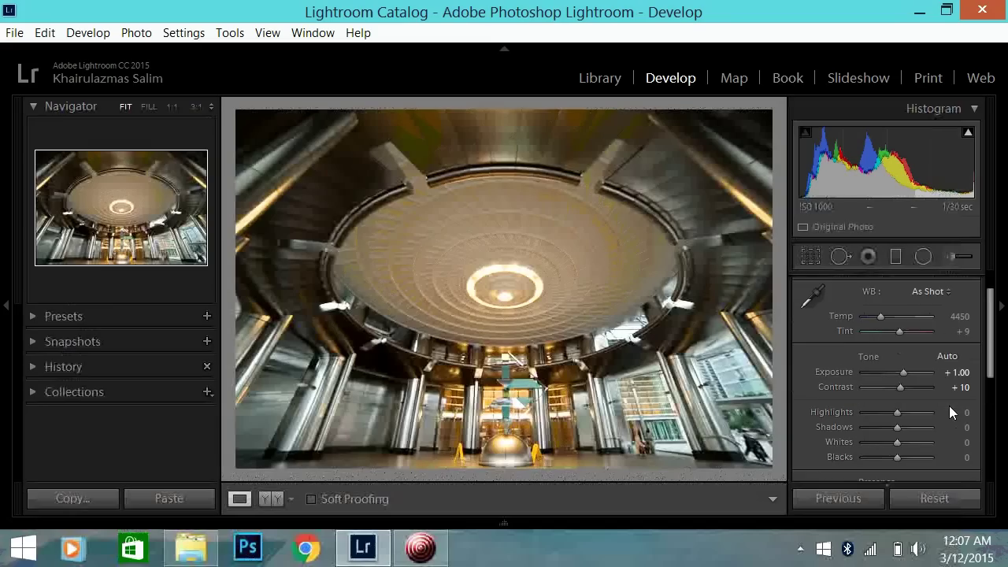
scroll(937, 418, down, 1)
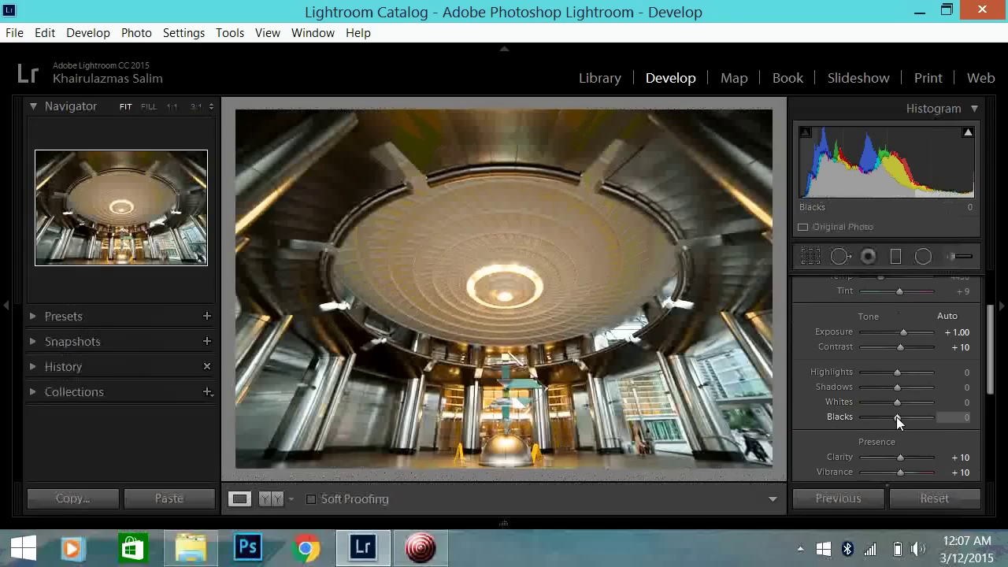
key(Up)
key(Up)
key(Up)
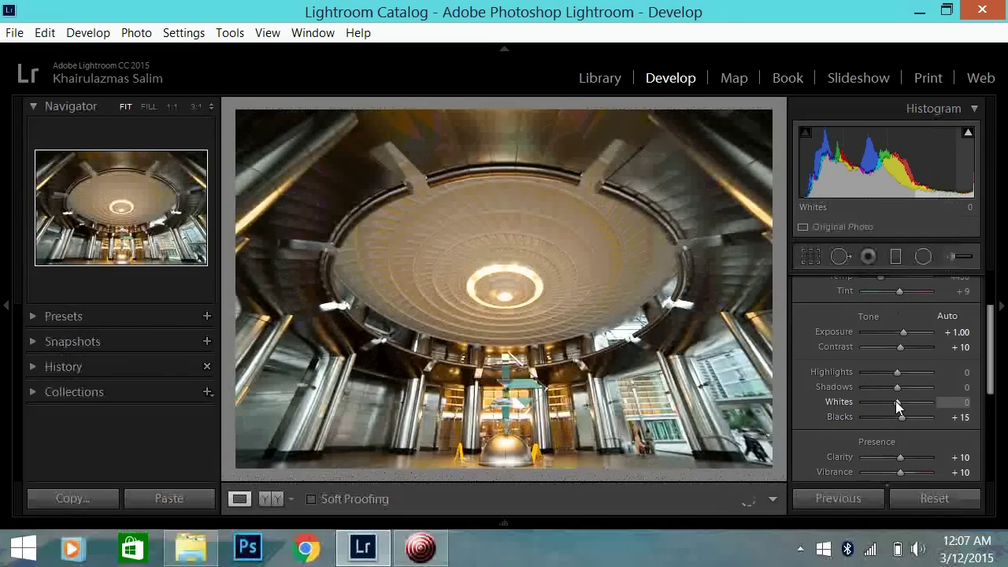
key(Down)
key(Down)
key(Down)
key(Down)
key(Down)
key(Down)
key(Down)
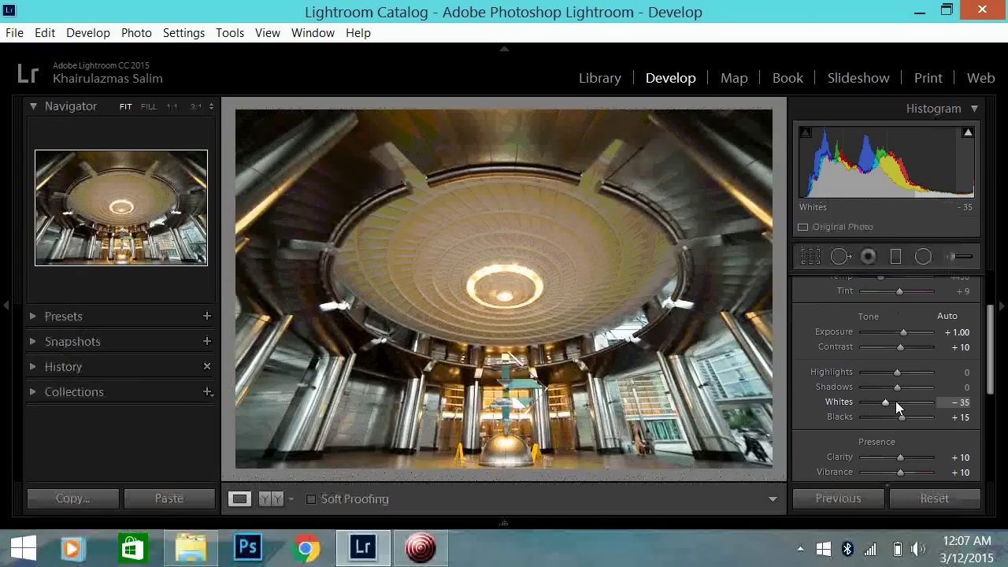
key(Down)
key(Down)
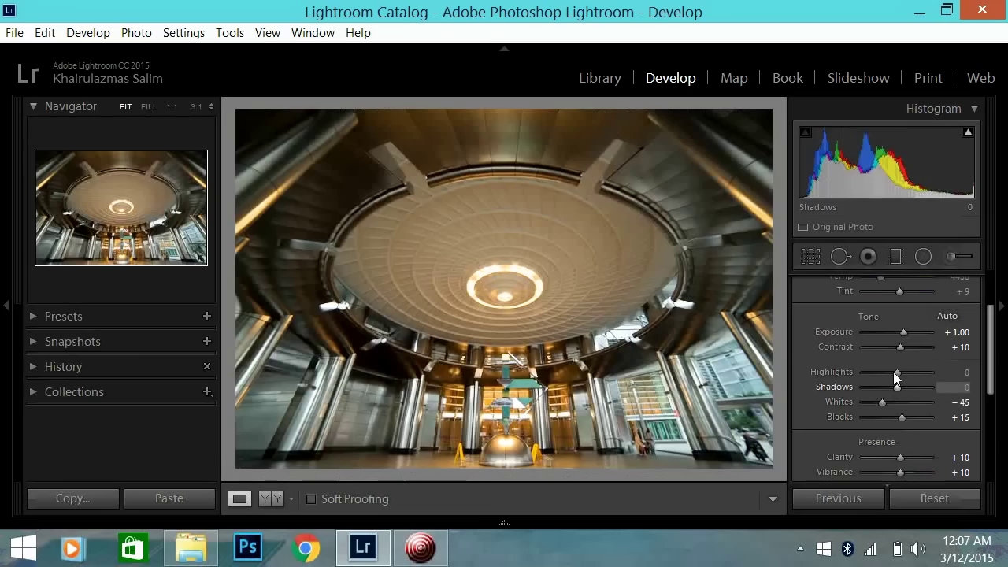
key(Down)
key(Down)
key(Down)
key(Down)
key(Down)
key(Down)
key(Down)
key(Down)
key(Down)
key(Down)
key(Down)
key(Down)
key(Down)
key(Down)
key(Down)
key(Down)
key(Down)
key(Down)
key(Down)
key(Down)
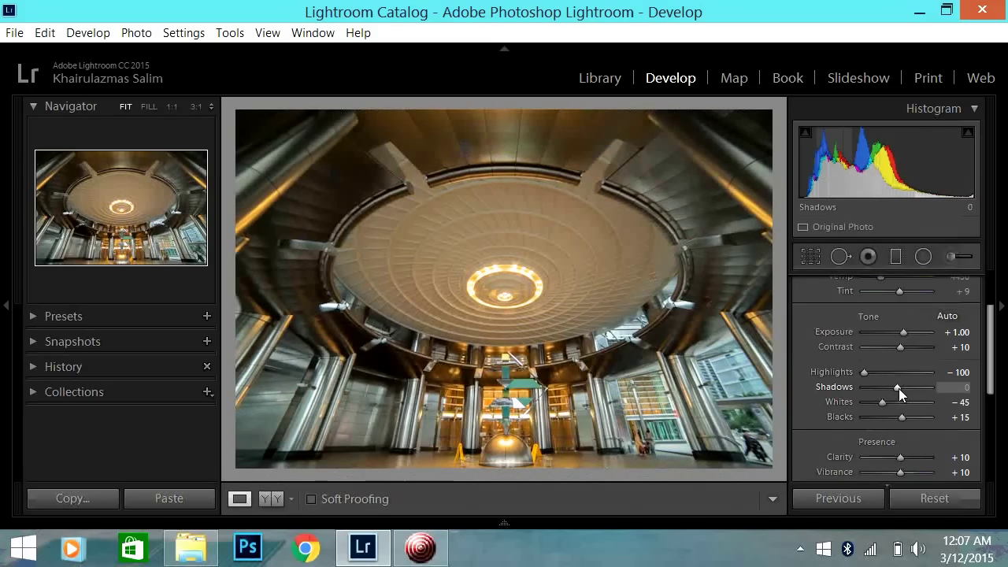
key(Up)
key(Up)
key(Up)
key(Up)
key(Up)
key(Up)
key(Up)
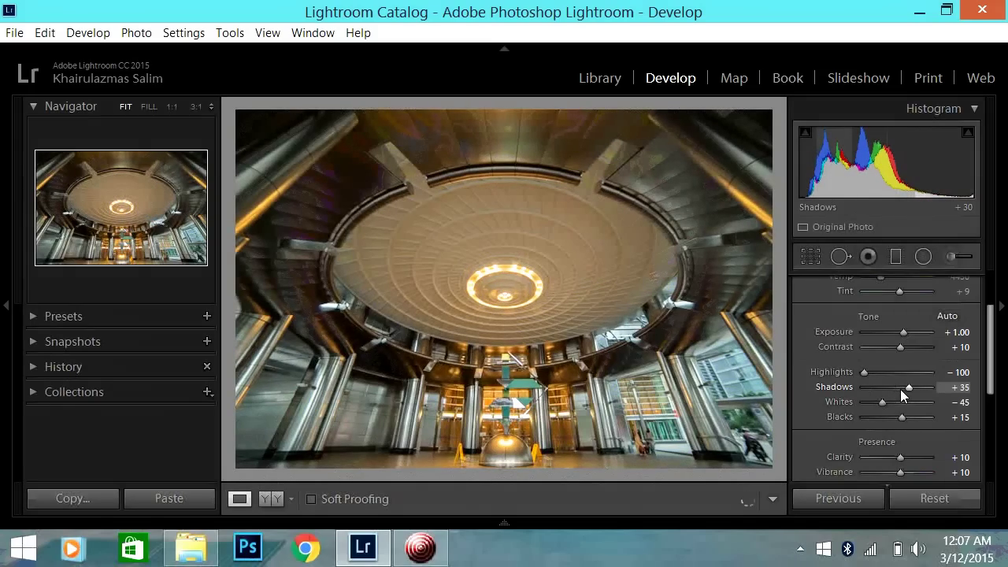
key(Up)
key(Up)
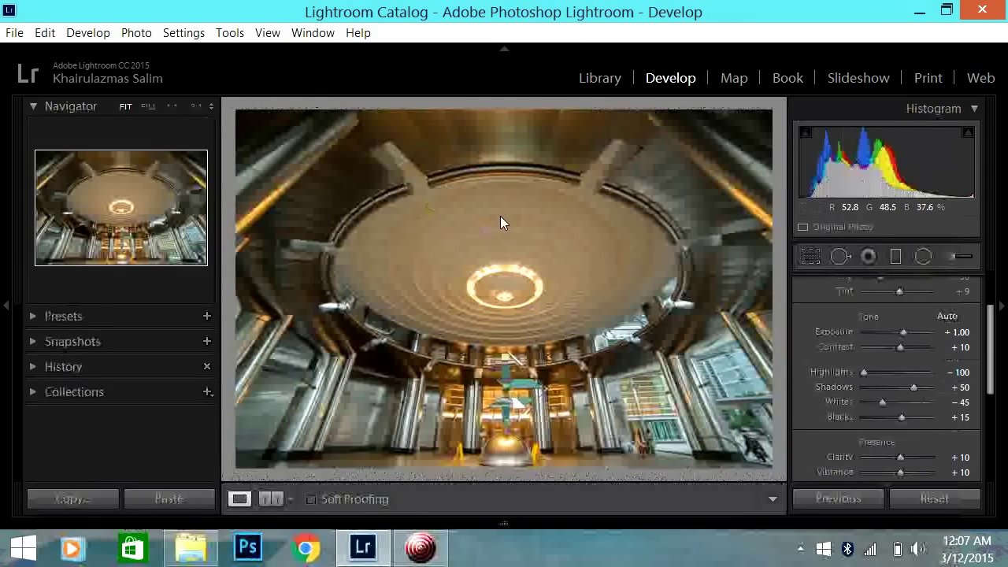
Step: Bring the Temp slider to 3950 and Tint to +19, giving a Custom white balance
scroll(969, 355, up, 1)
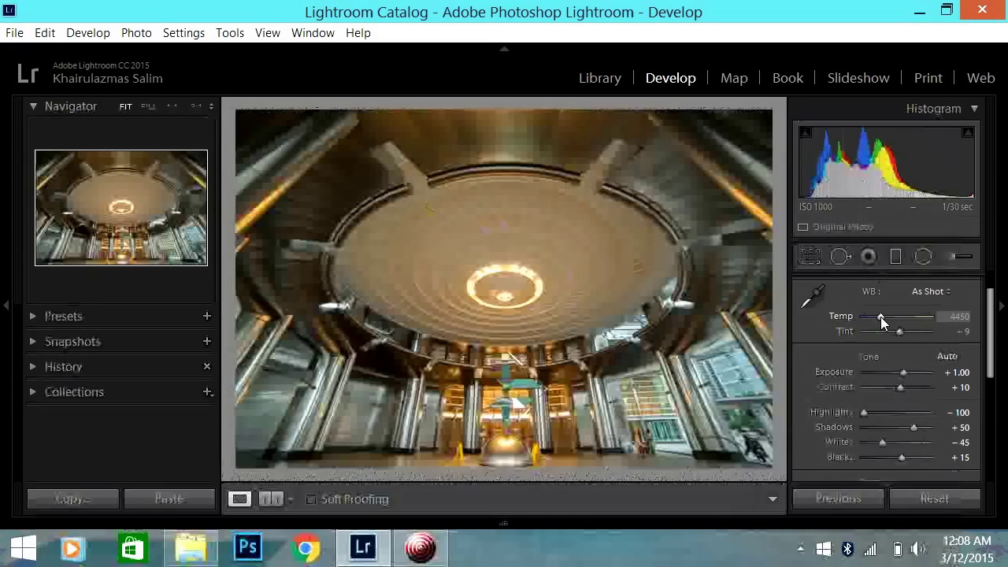
key(Down)
key(Down)
key(Down)
key(Down)
key(Down)
key(Down)
key(Down)
key(Down)
key(Down)
key(Down)
key(Down)
key(Down)
key(Down)
key(Down)
key(Down)
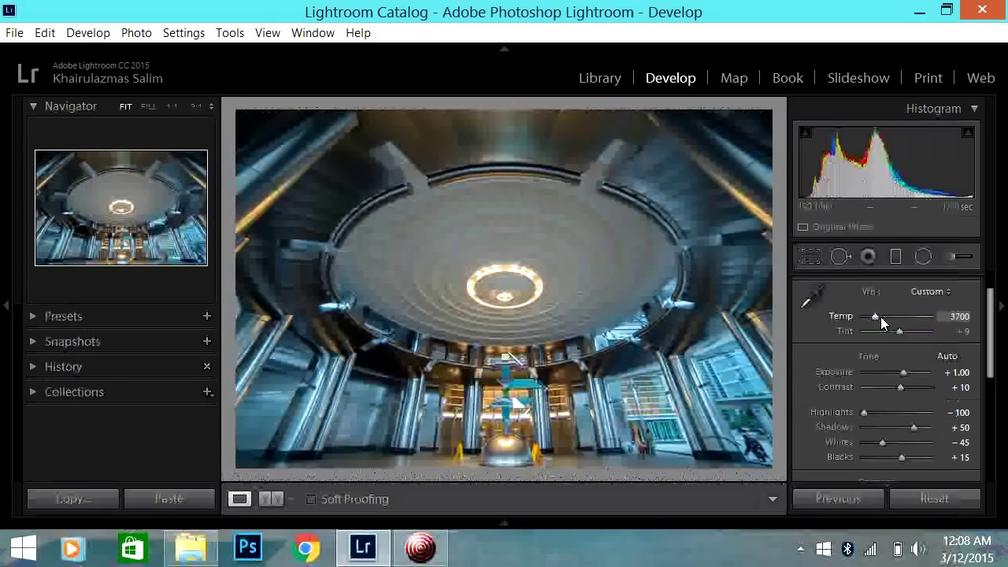
key(Down)
key(Down)
key(Down)
key(Down)
key(Down)
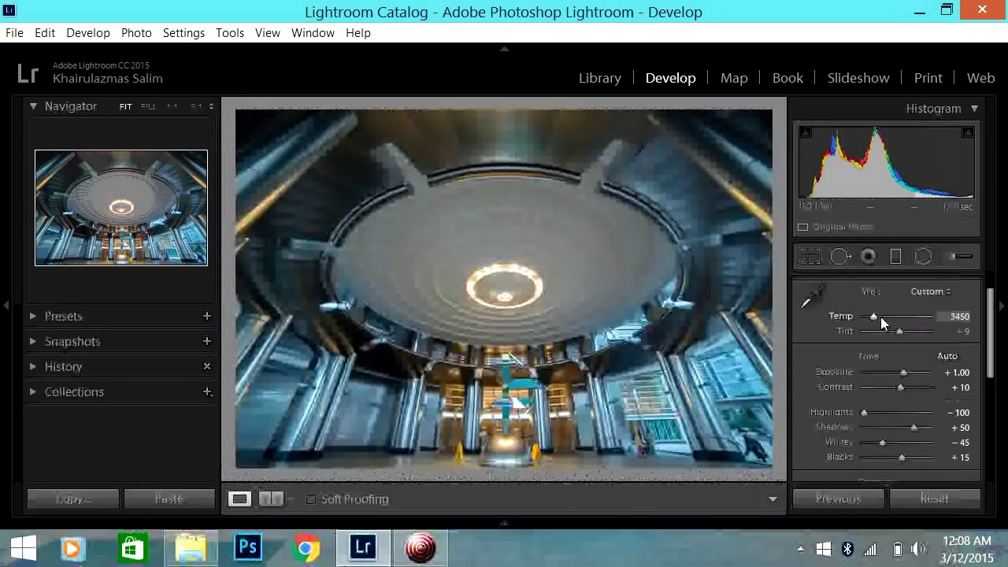
key(Up)
key(Up)
key(Up)
key(Up)
key(Up)
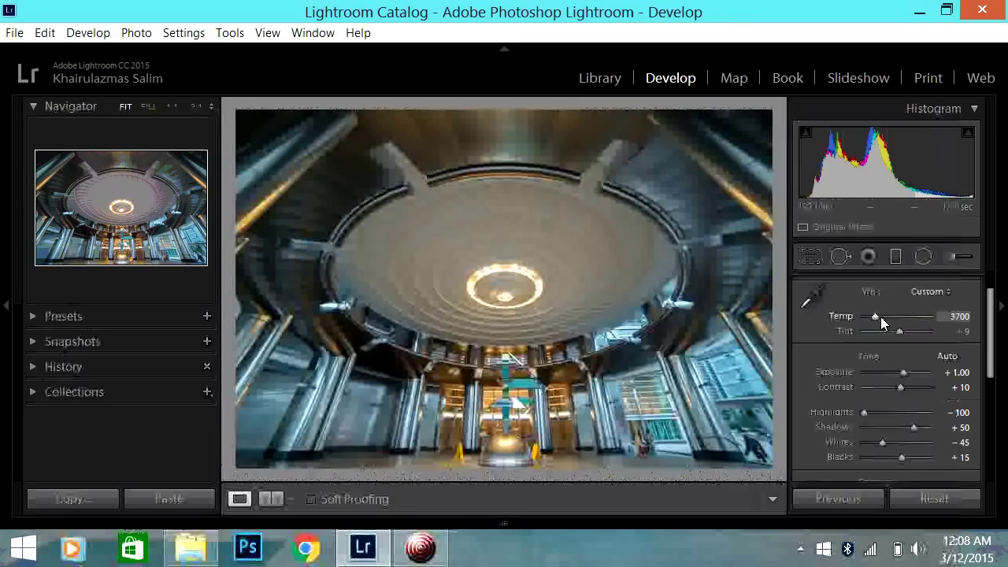
key(Up)
key(Up)
key(Up)
key(Up)
key(Up)
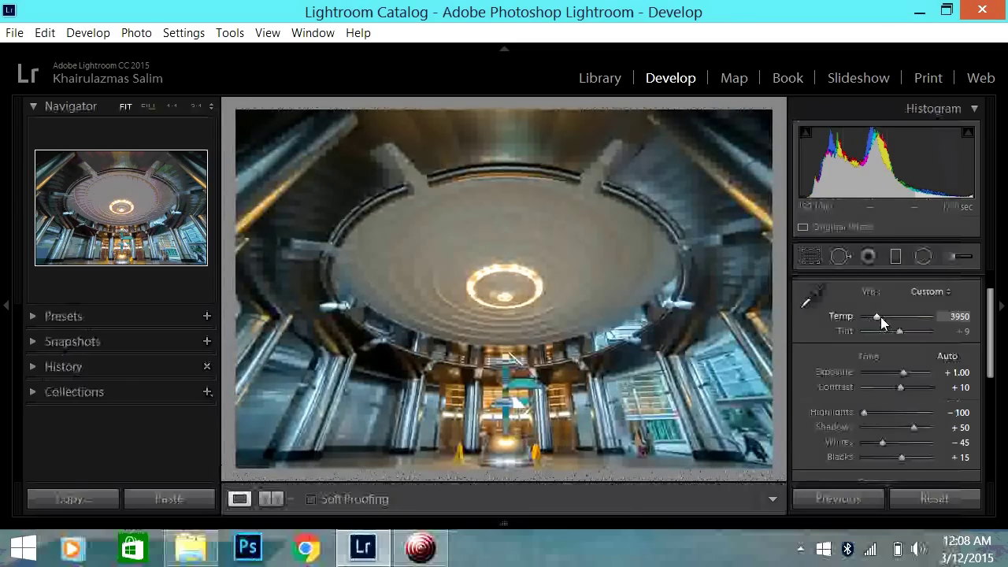
key(Up)
key(Up)
key(Up)
key(Up)
key(Up)
key(Up)
key(Up)
key(Up)
key(Up)
key(Up)
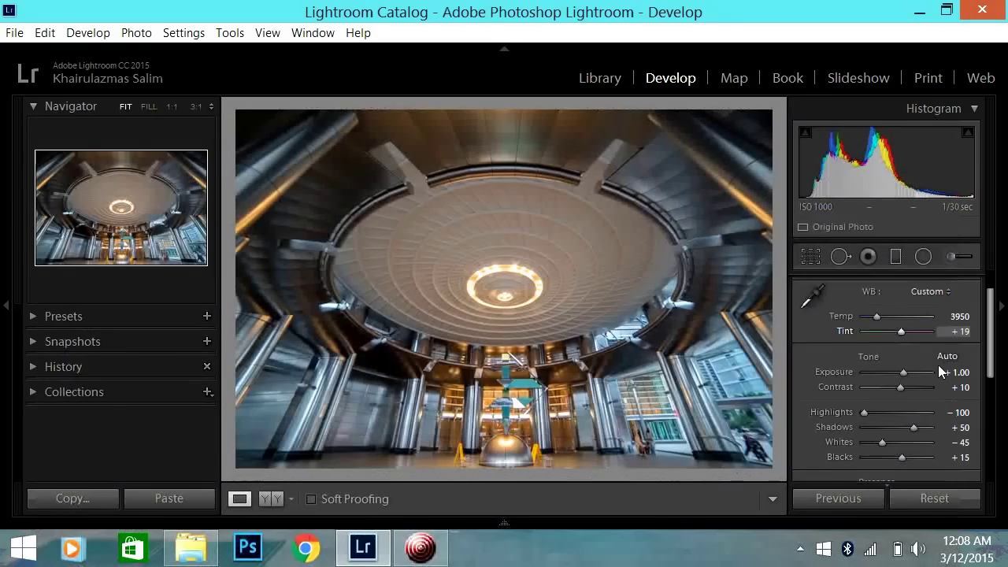
scroll(976, 380, down, 5)
scroll(977, 379, down, 1)
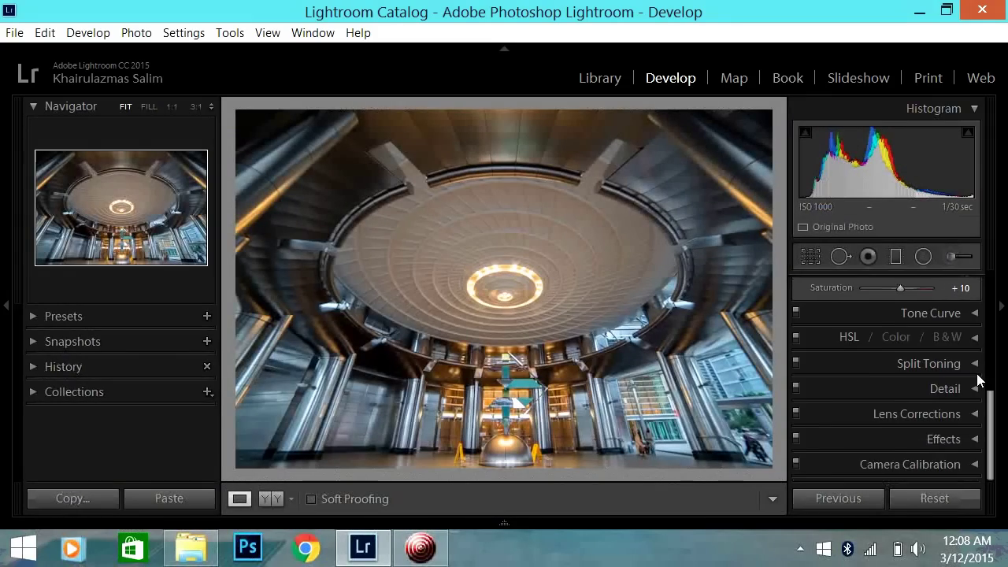
scroll(975, 367, up, 2)
scroll(911, 354, down, 2)
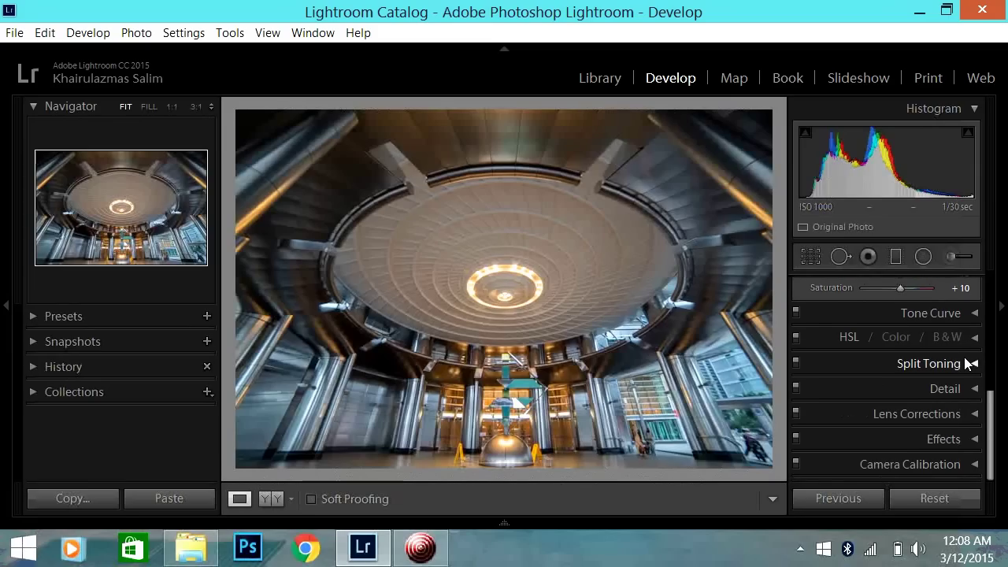
Step: In Camera Calibration, set Red and Green Primary Hue +10 and all saturations −10
click(977, 464)
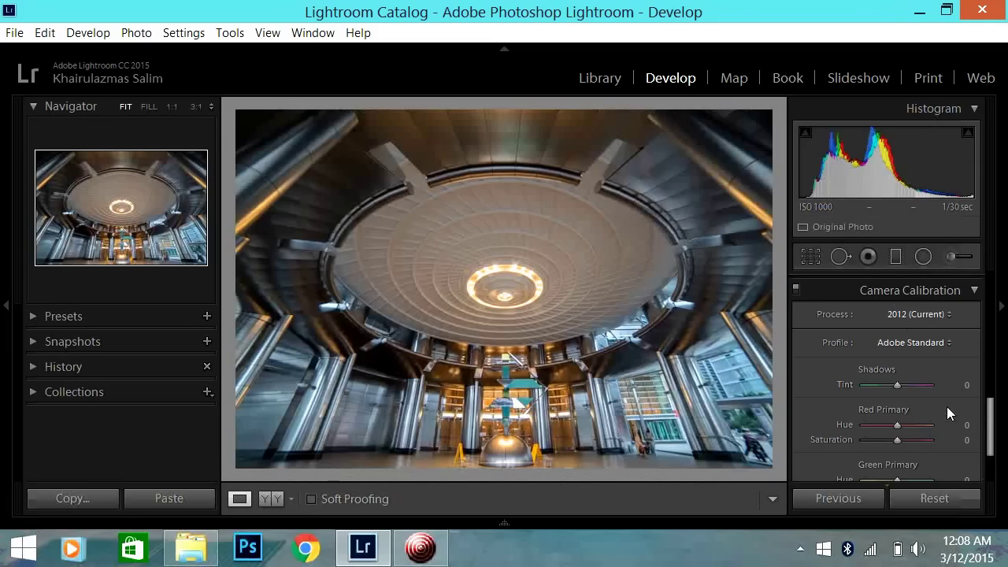
scroll(938, 382, down, 2)
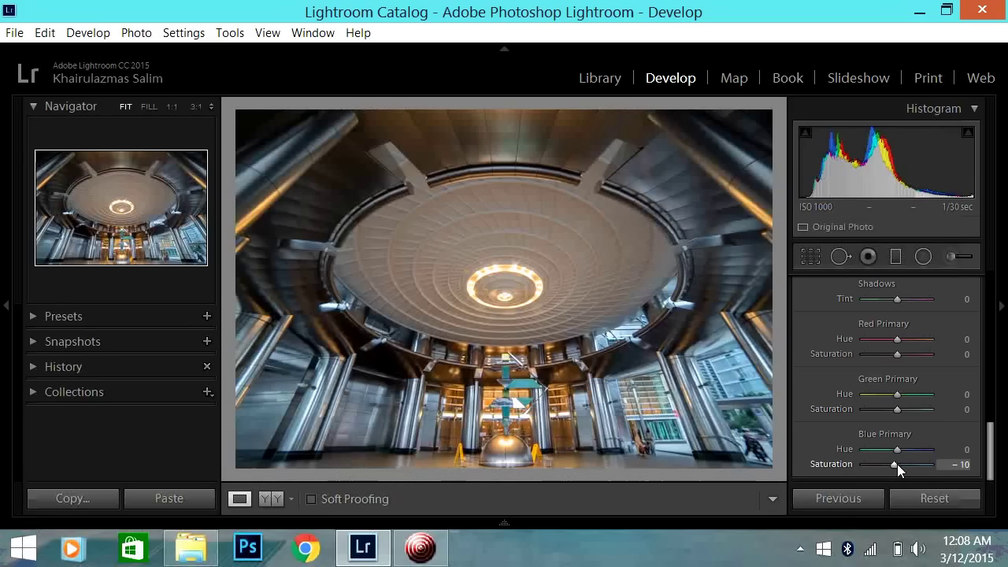
key(shift+Down)
key(shift+Down)
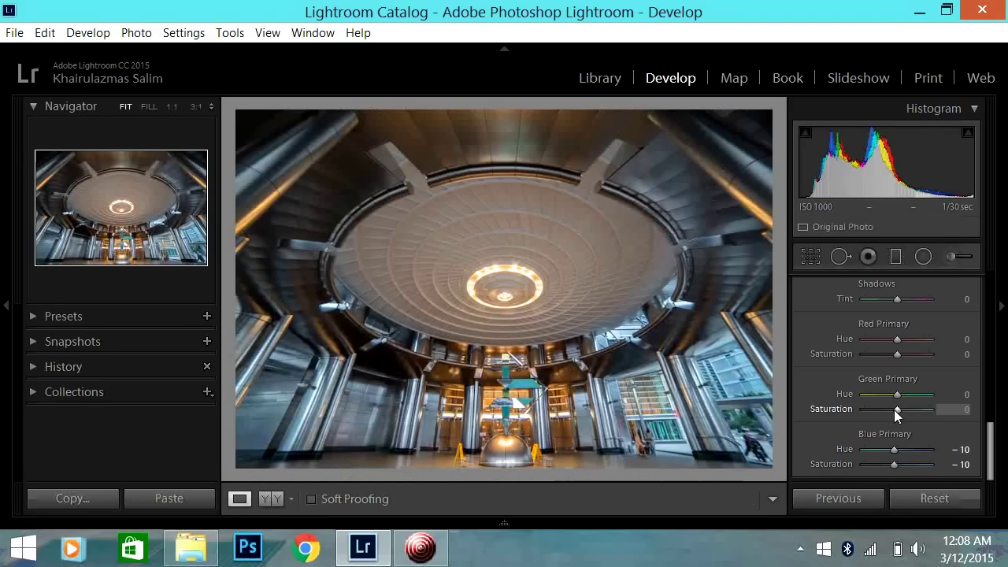
key(shift+Down)
key(shift+Up)
key(Down)
key(Down)
key(shift+Up)
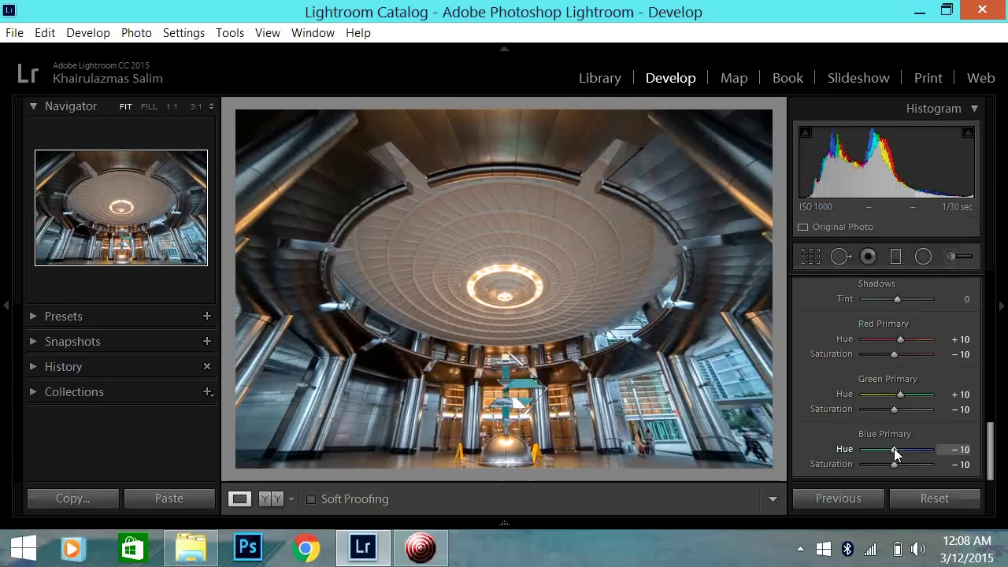
Step: Drag the Blue Primary Hue slider to −17
drag(895, 449, 850, 451)
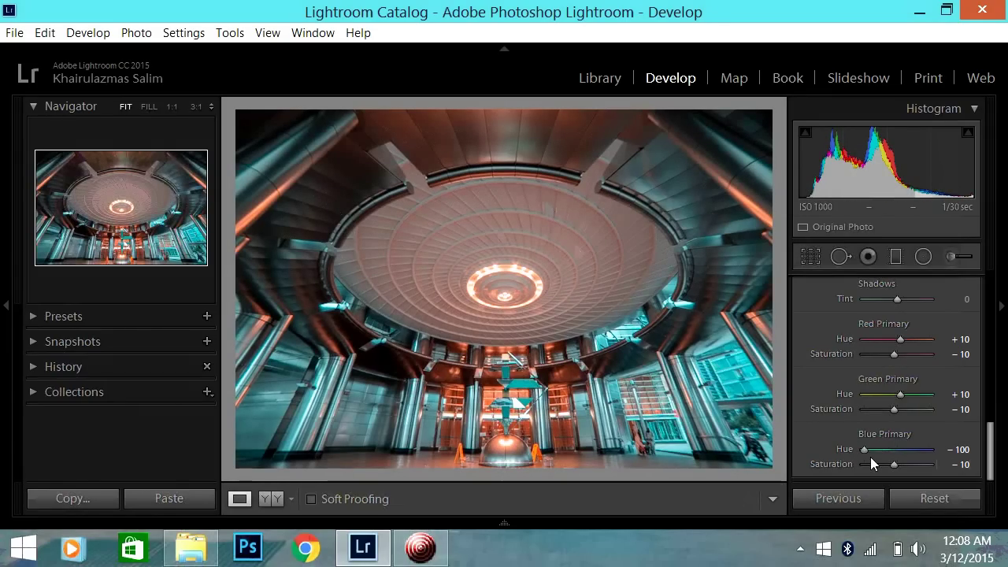
drag(863, 450, 890, 449)
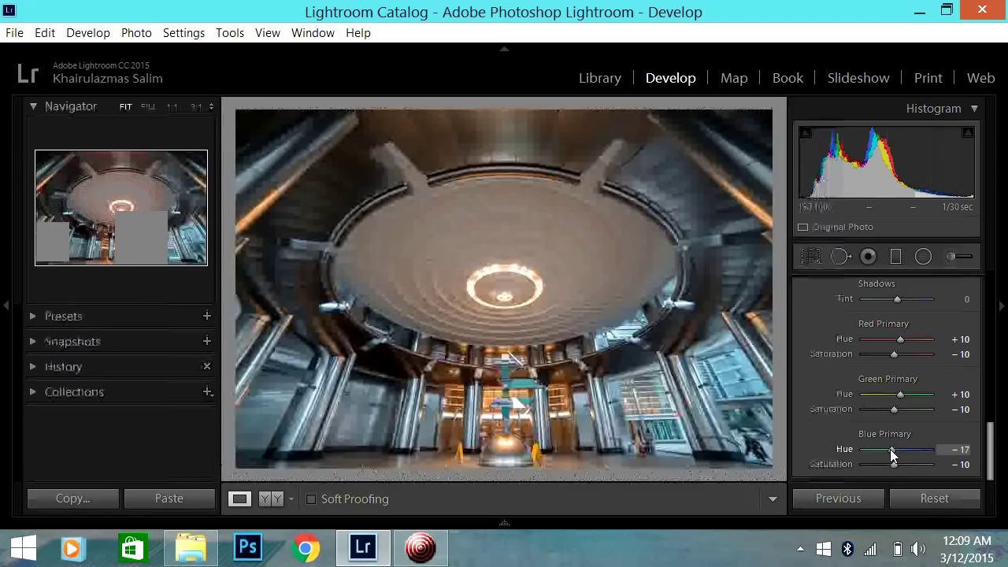
scroll(974, 308, up, 3)
Step: Collapse Camera Calibration and set the Effects Post-Crop Vignetting Amount to −20
click(974, 308)
click(974, 439)
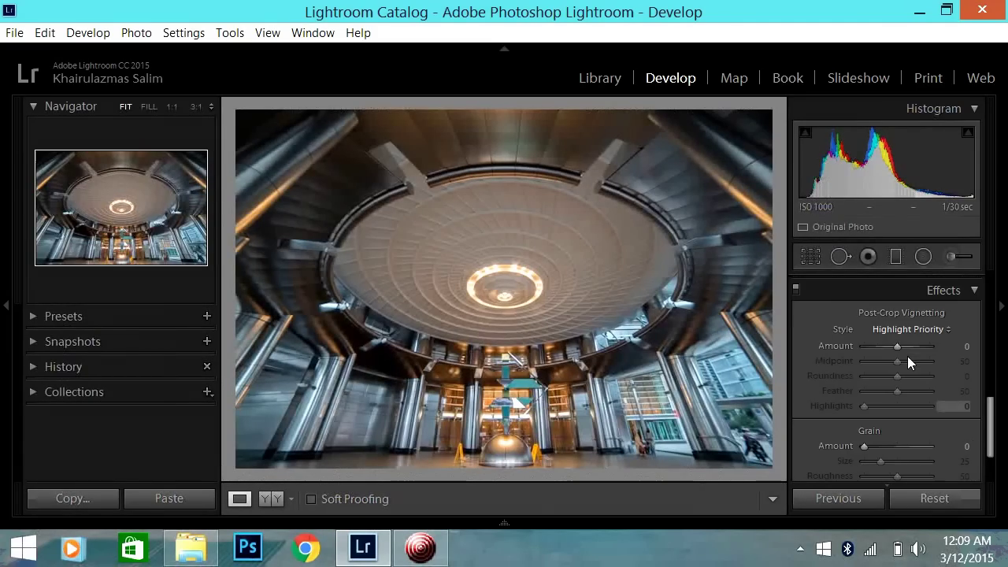
drag(897, 347, 896, 347)
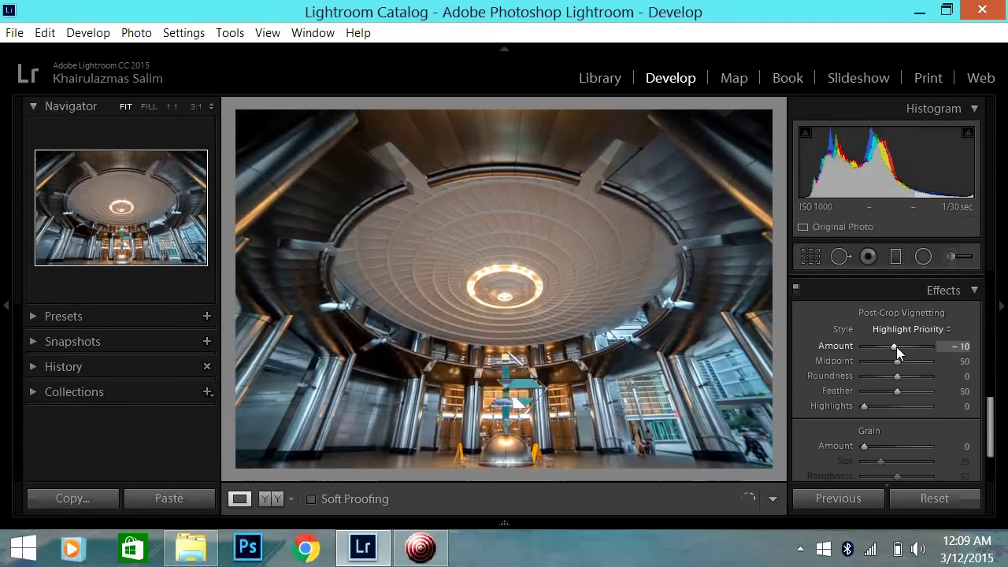
key(Down)
key(Down)
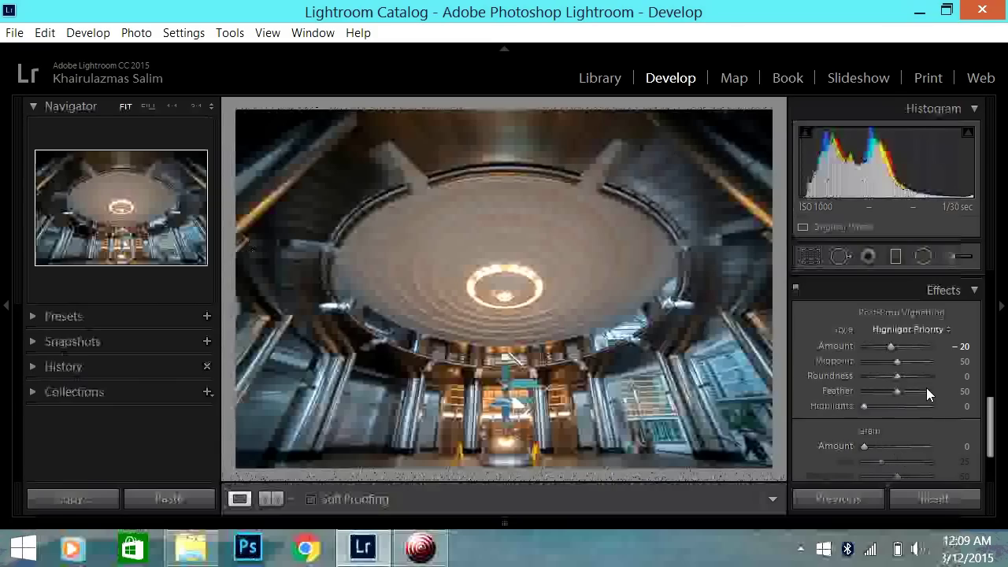
click(947, 294)
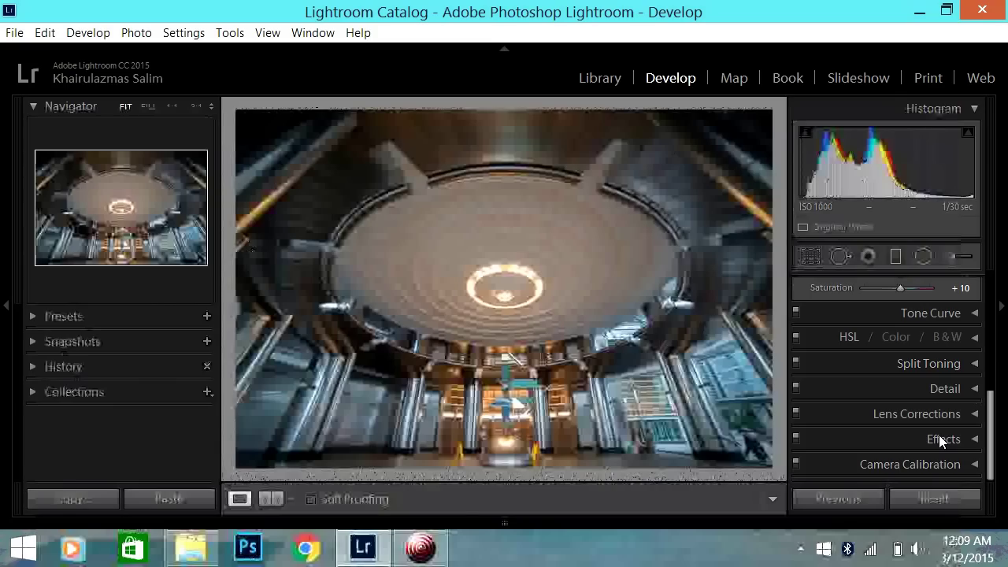
Step: Tick Enable Profile Corrections and Remove Chromatic Aberration in Lens Corrections
click(949, 414)
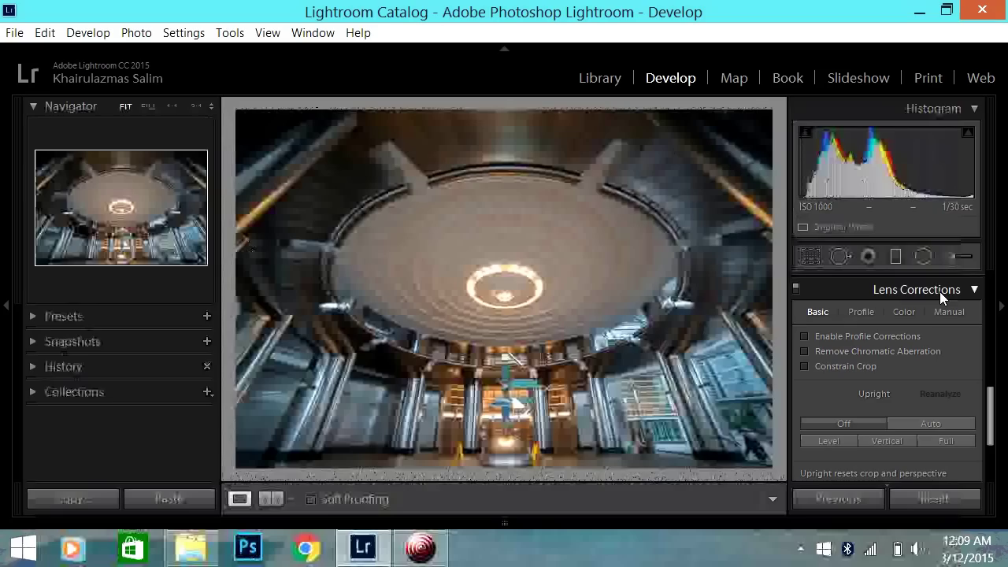
click(875, 335)
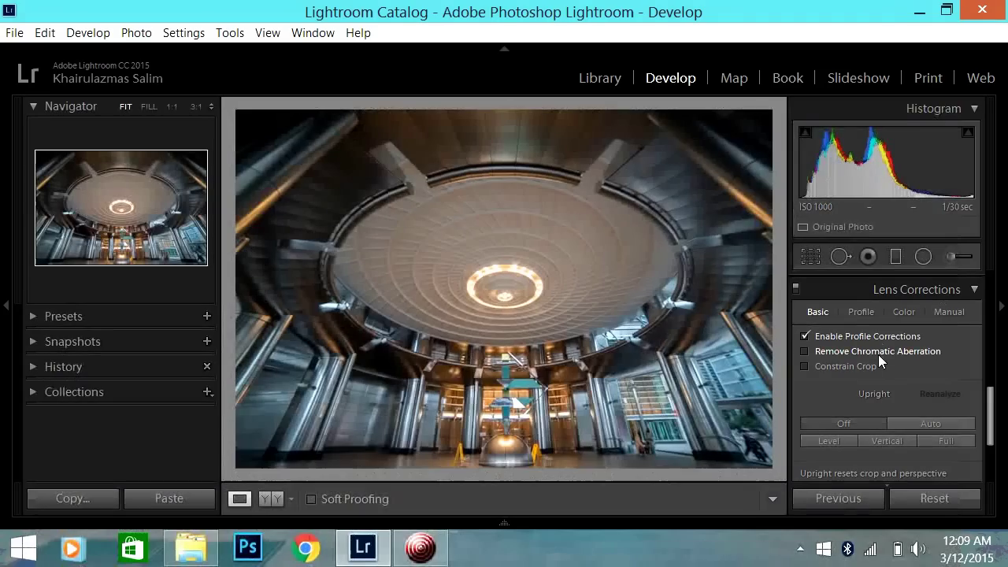
click(879, 355)
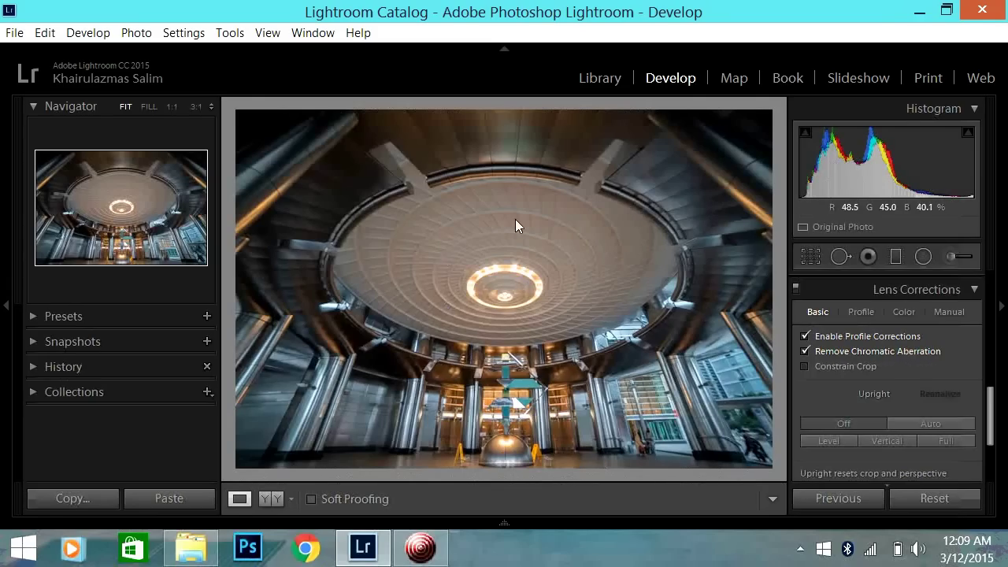
click(967, 290)
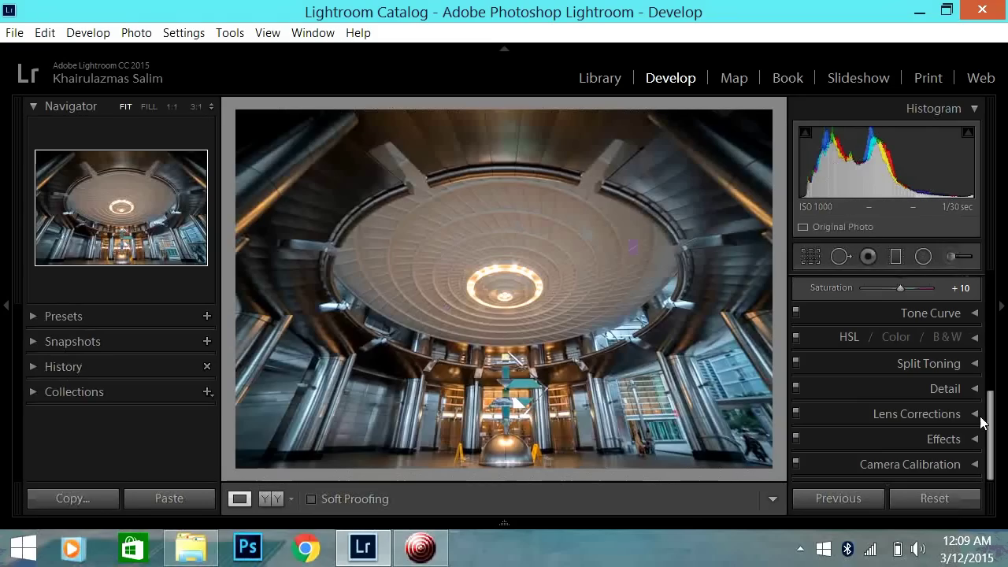
Step: Expand the Detail panel and drag Sharpening Masking to 61, previewing the mask with Alt
click(950, 389)
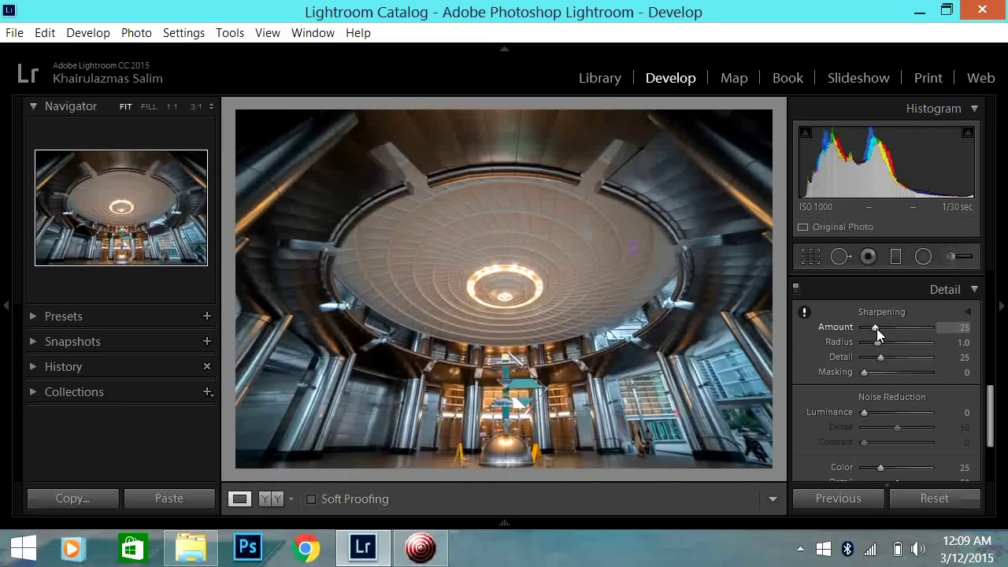
scroll(876, 328, up, 7)
scroll(877, 329, up, 2)
scroll(882, 360, up, 4)
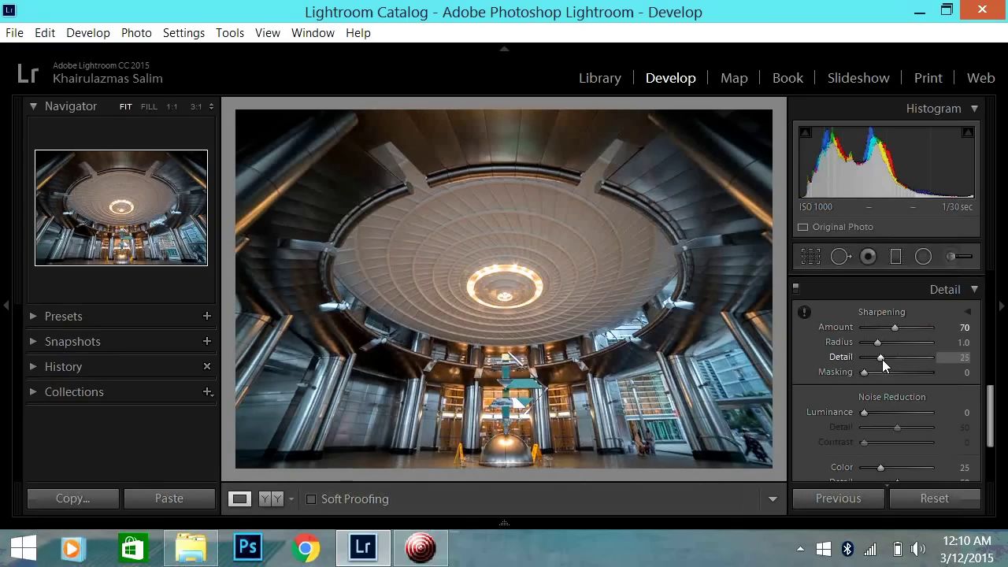
scroll(882, 359, up, 1)
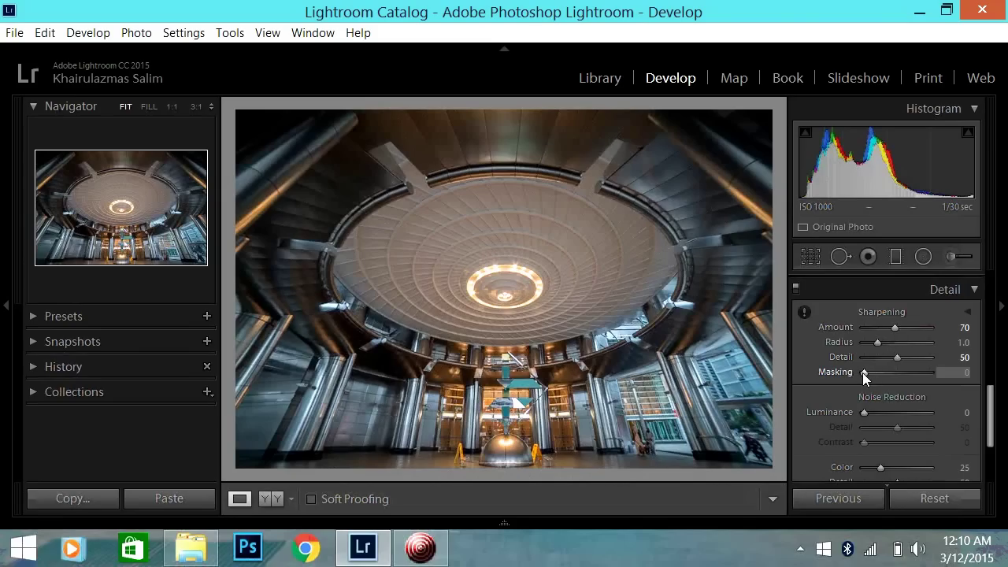
scroll(863, 373, up, 4)
mouse_move(877, 375)
mouse_down()
mouse_move(854, 373)
mouse_move(862, 375)
mouse_up()
key(alt)
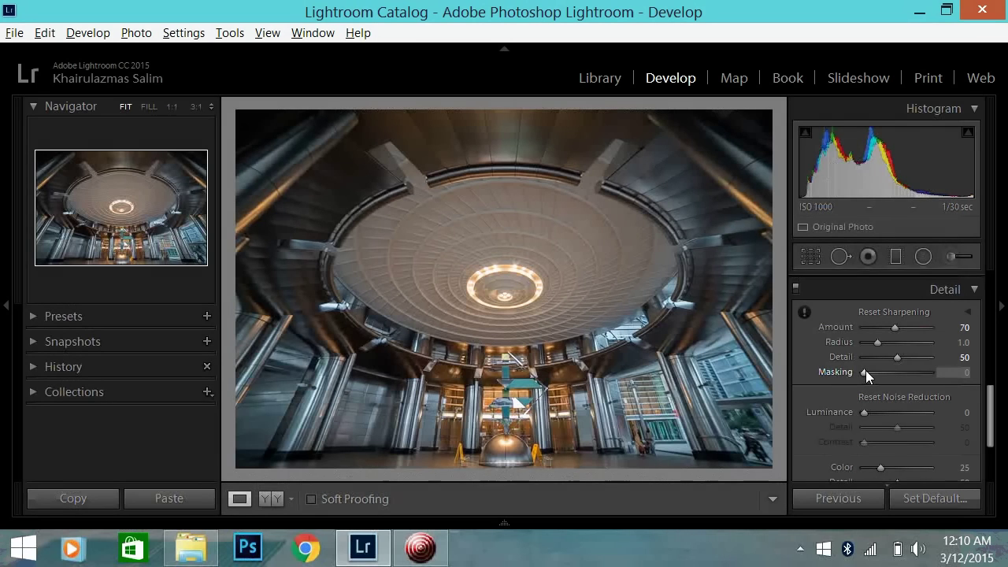
drag(865, 371, 906, 376)
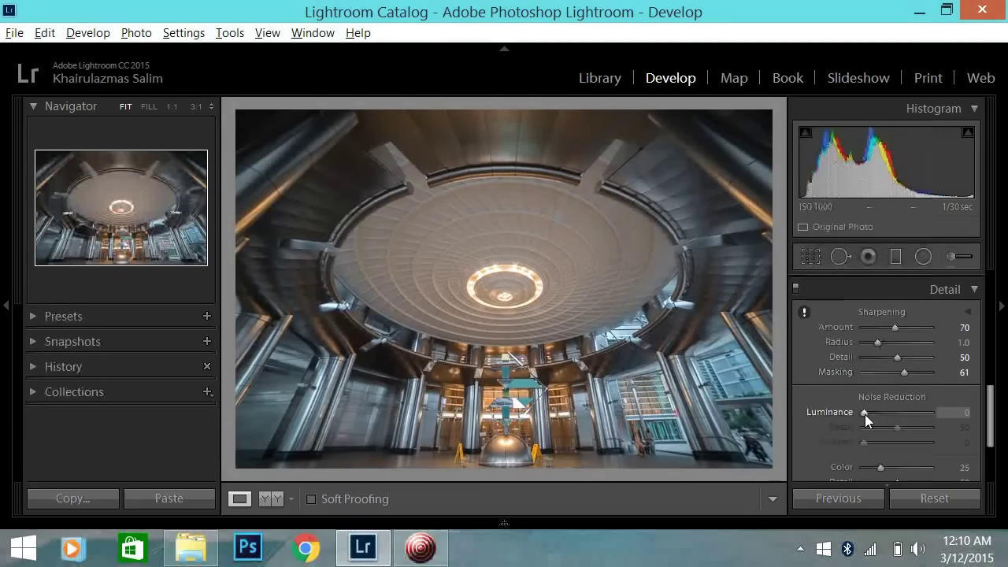
Step: Set noise reduction Luminance to 50 and its Contrast to 50
drag(863, 411, 865, 413)
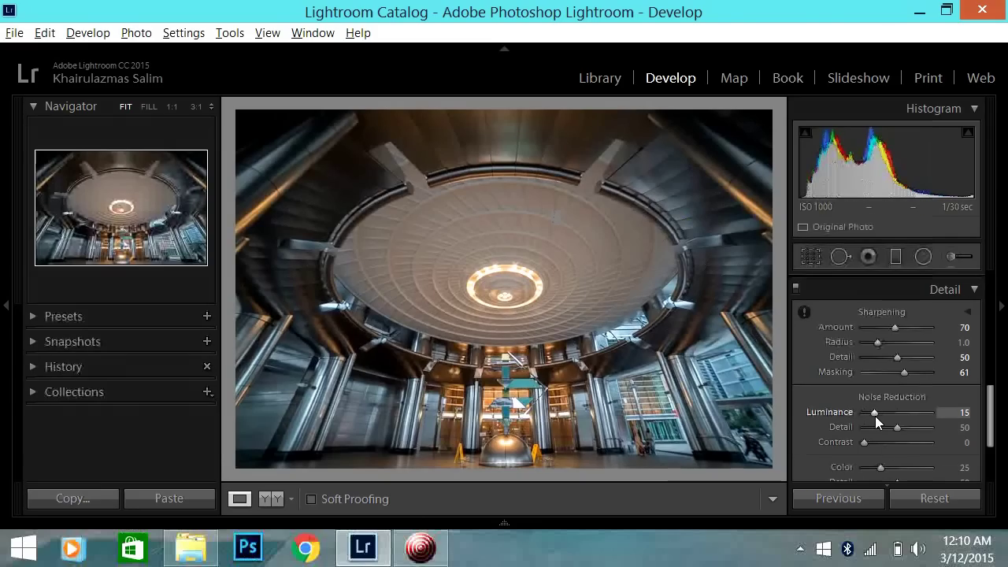
key(Up)
key(Up)
key(Up)
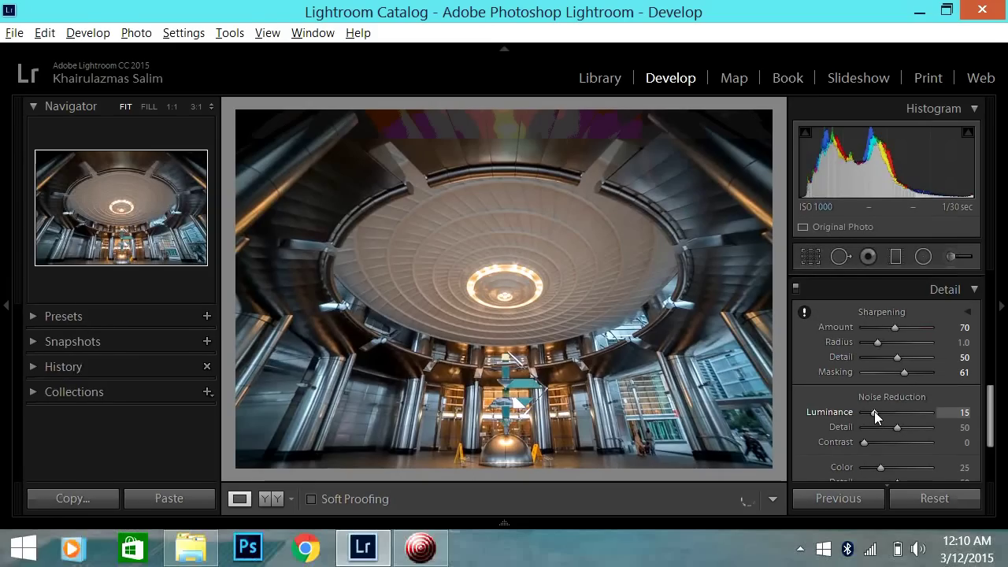
key(Up)
key(Up)
key(Up)
key(Up)
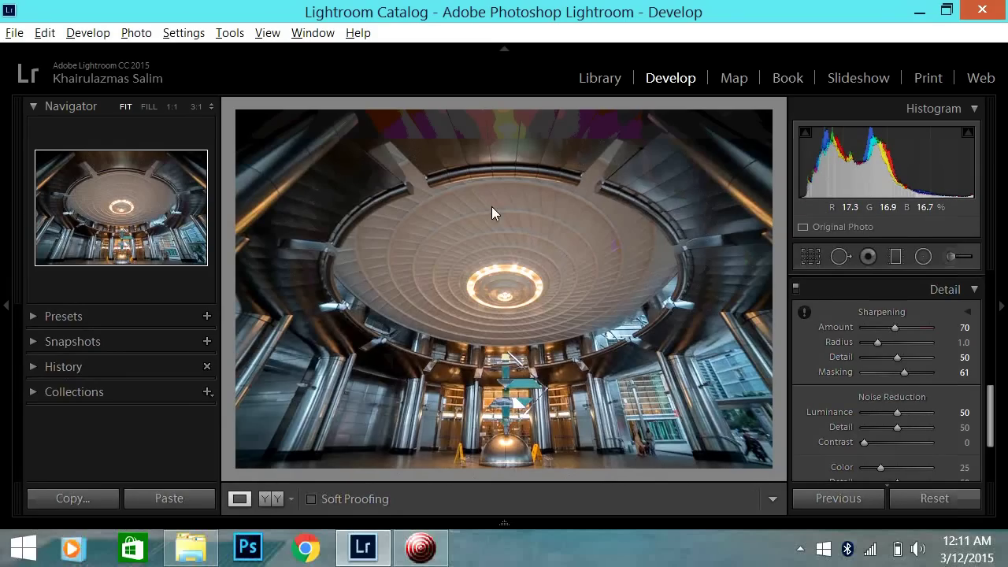
scroll(922, 428, down, 2)
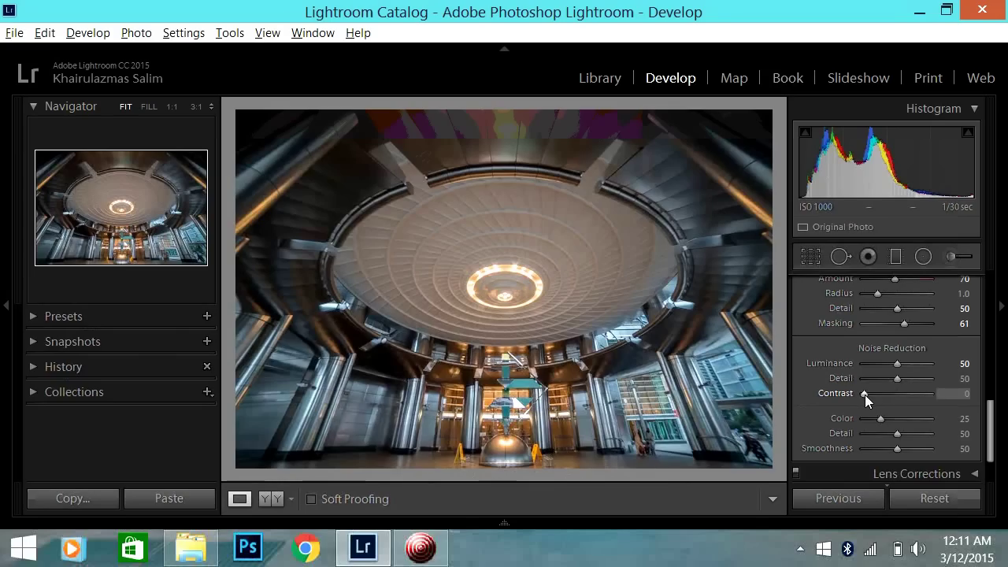
text(55)
key(Return)
key(Down)
Step: Enter 50 for Color noise reduction and collapse the Detail panel
text(50)
key(Return)
scroll(940, 370, up, 1)
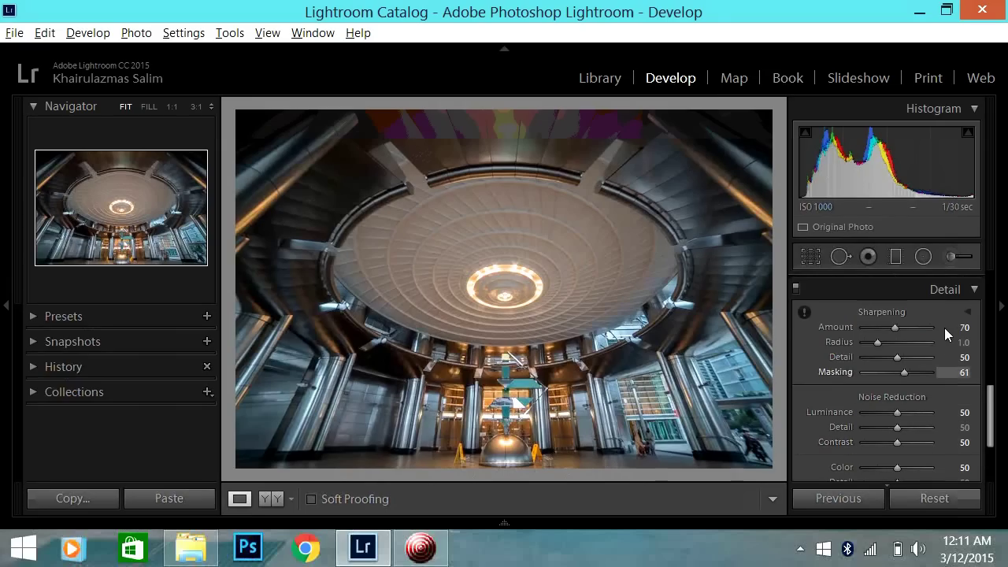
scroll(931, 422, down, 1)
scroll(926, 435, up, 1)
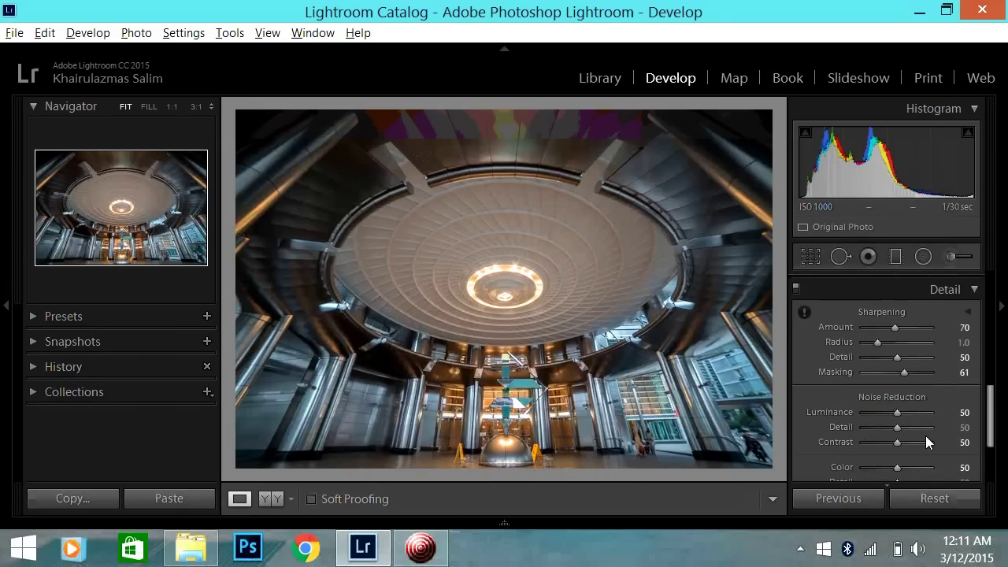
click(952, 290)
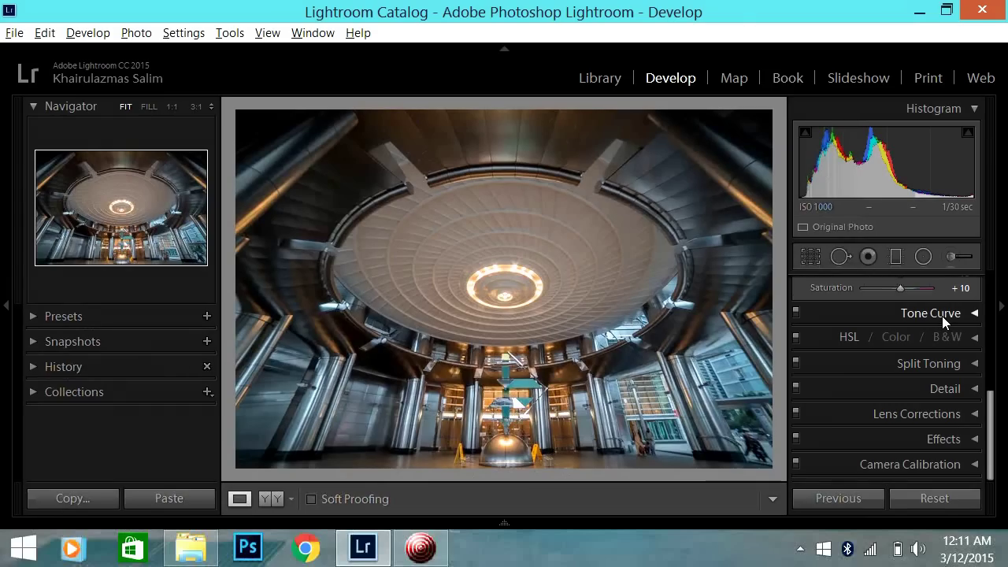
Step: Choose the Gold 100 +++ Point Curve preset in the Tone Curve panel
click(943, 316)
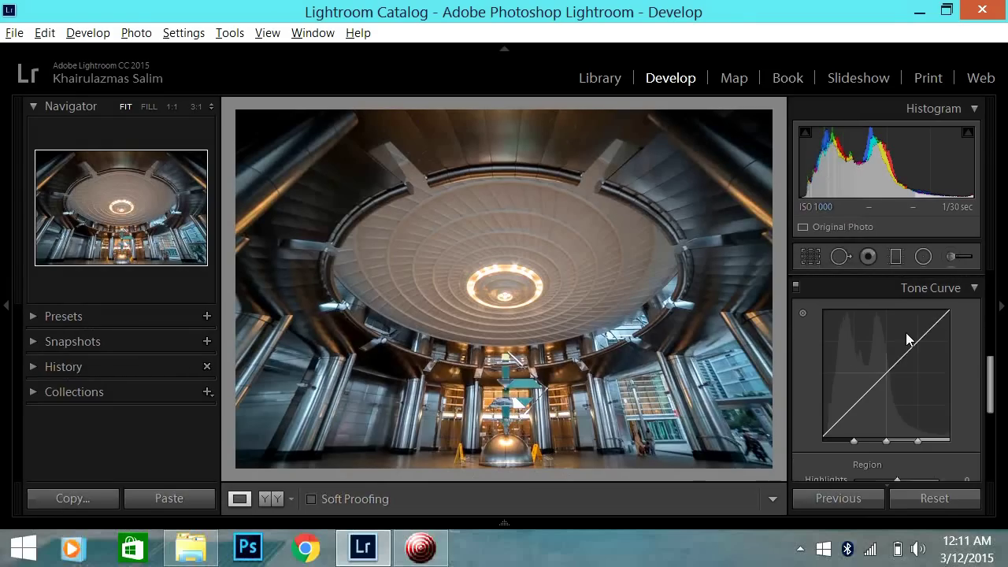
scroll(971, 375, down, 2)
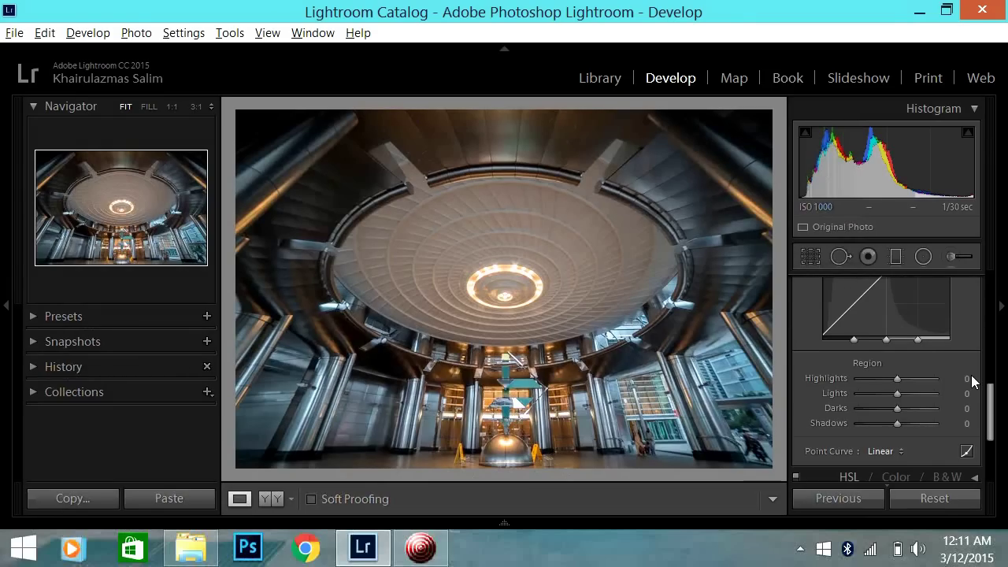
click(887, 451)
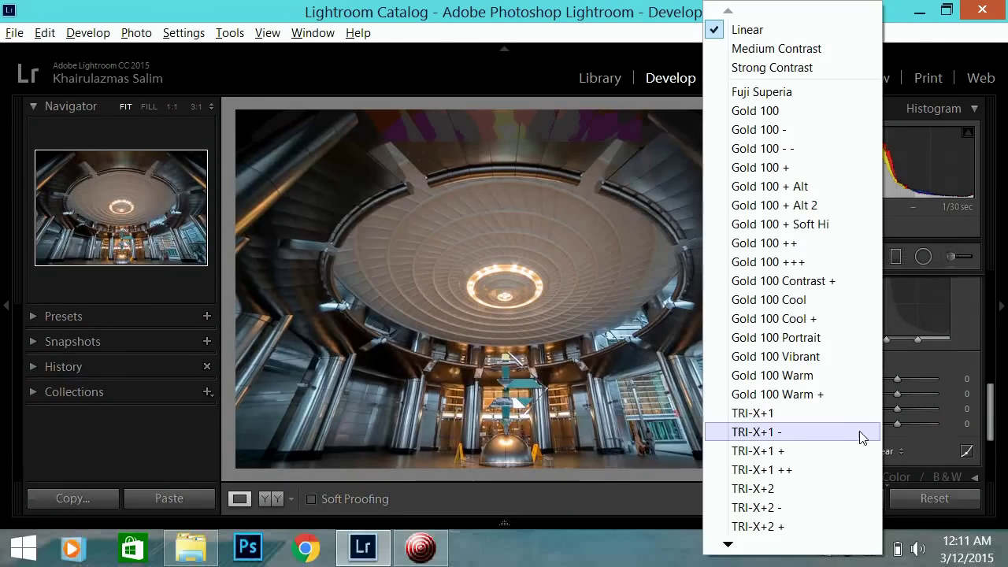
click(800, 263)
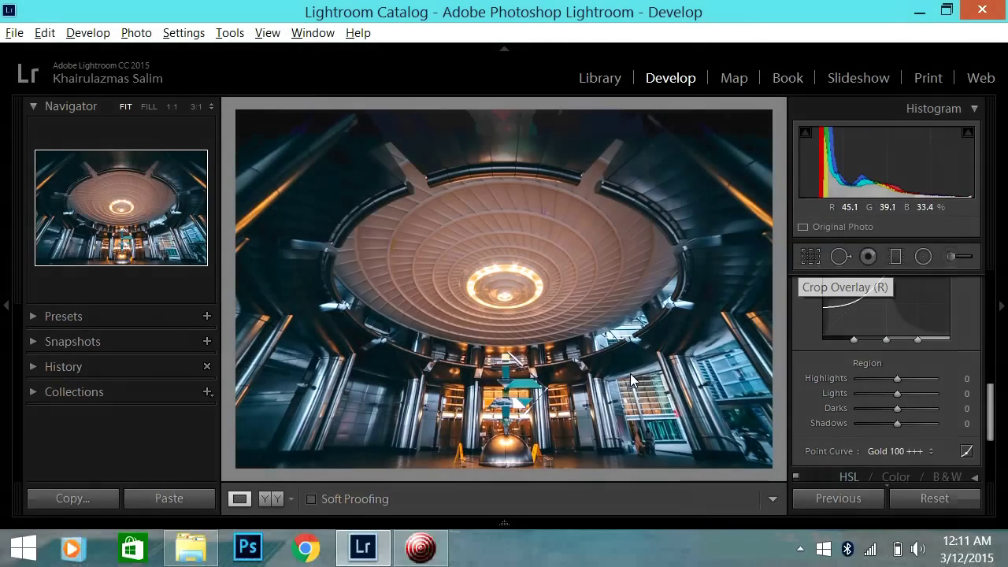
scroll(966, 420, up, 3)
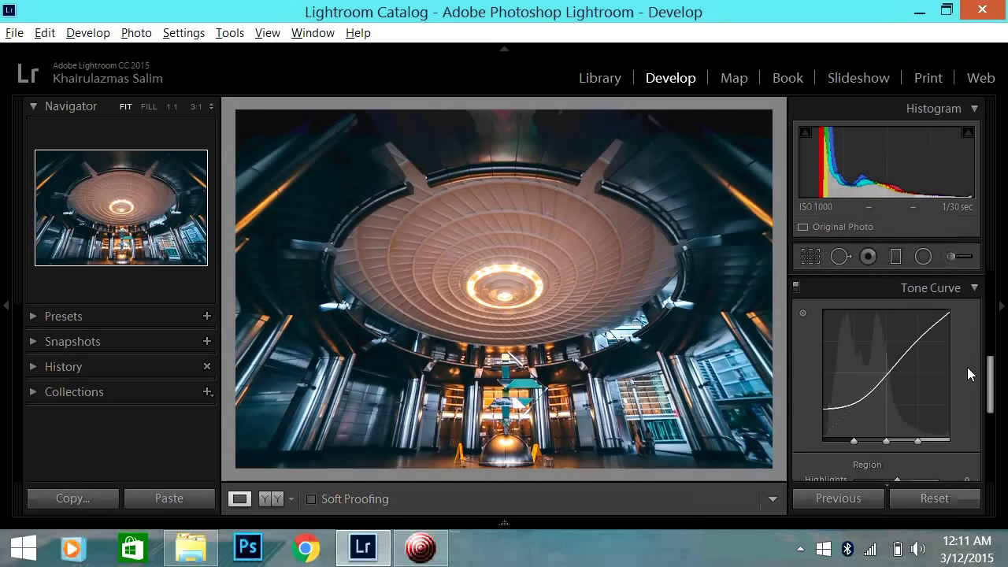
click(974, 290)
Step: Push Shadows to +100 in the Basic panel, with Exposure around +1.00
scroll(977, 318, up, 5)
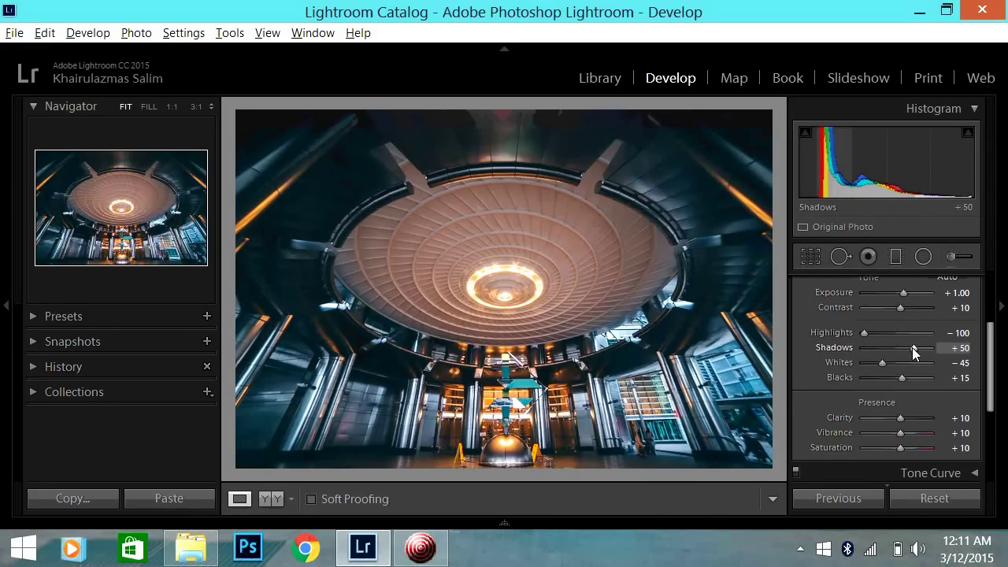
drag(914, 348, 966, 362)
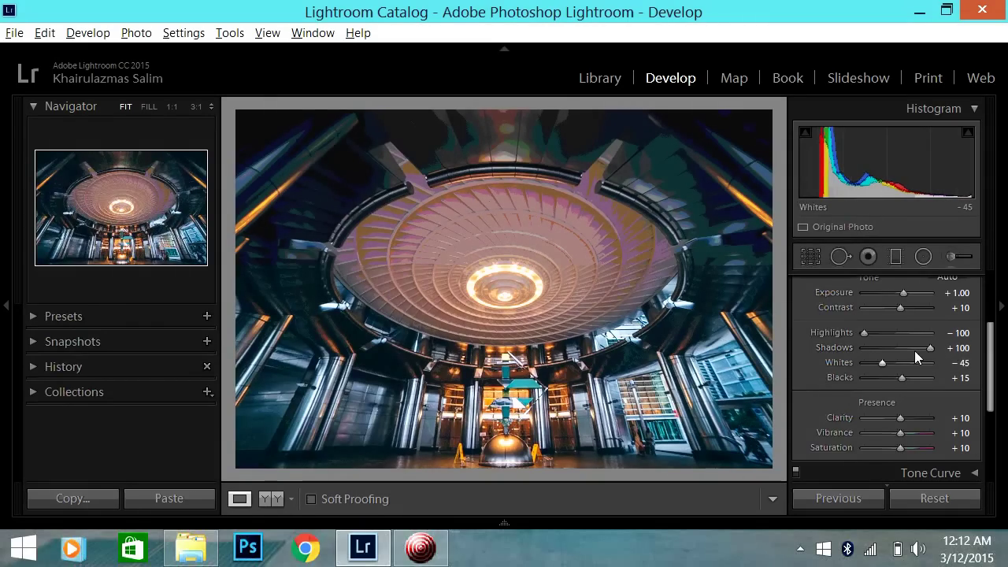
scroll(905, 352, up, 2)
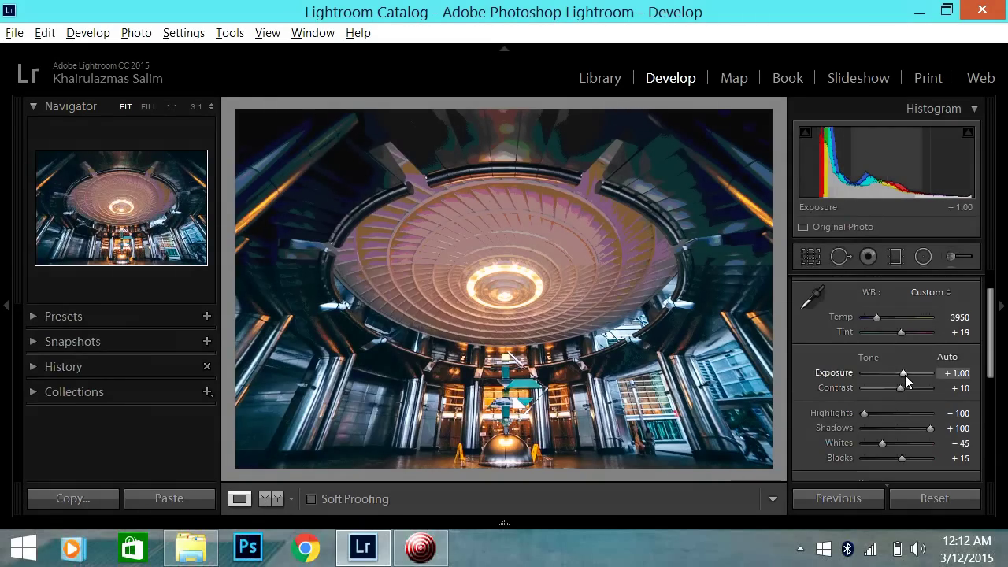
scroll(904, 374, up, 2)
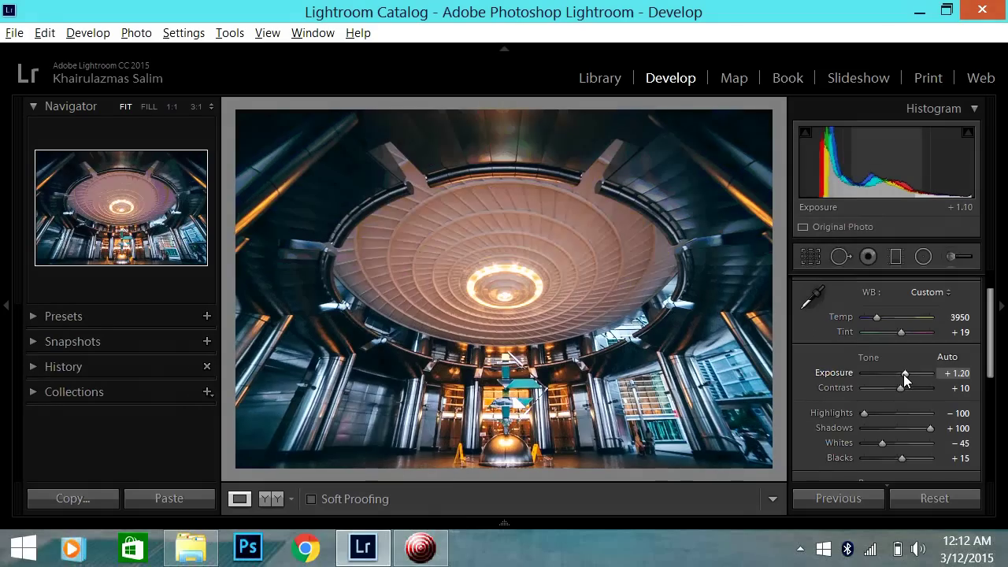
Step: Expand the HSL panel and show its per-colour Hue sliders
scroll(904, 374, down, 2)
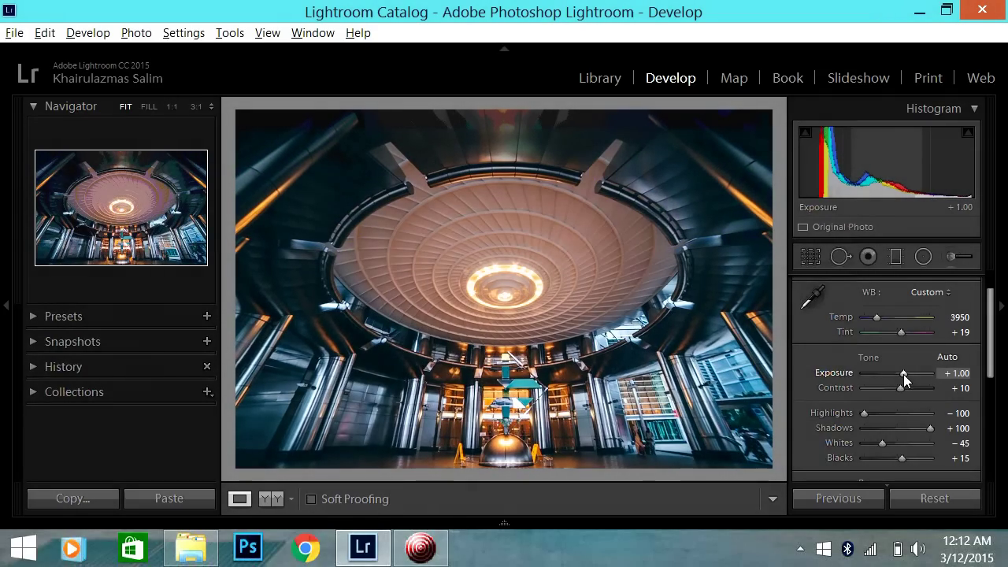
scroll(969, 386, down, 4)
scroll(969, 394, down, 1)
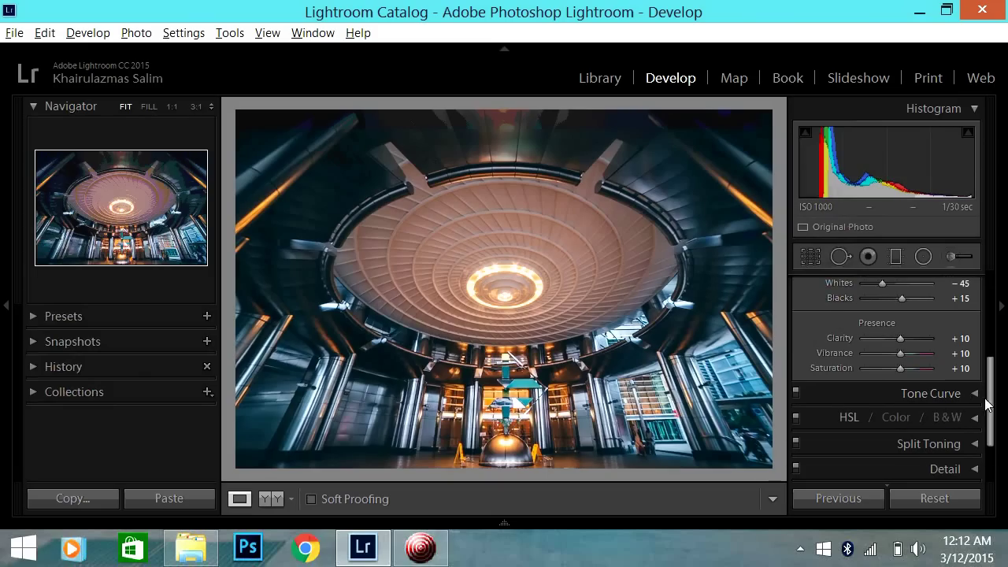
scroll(868, 406, down, 1)
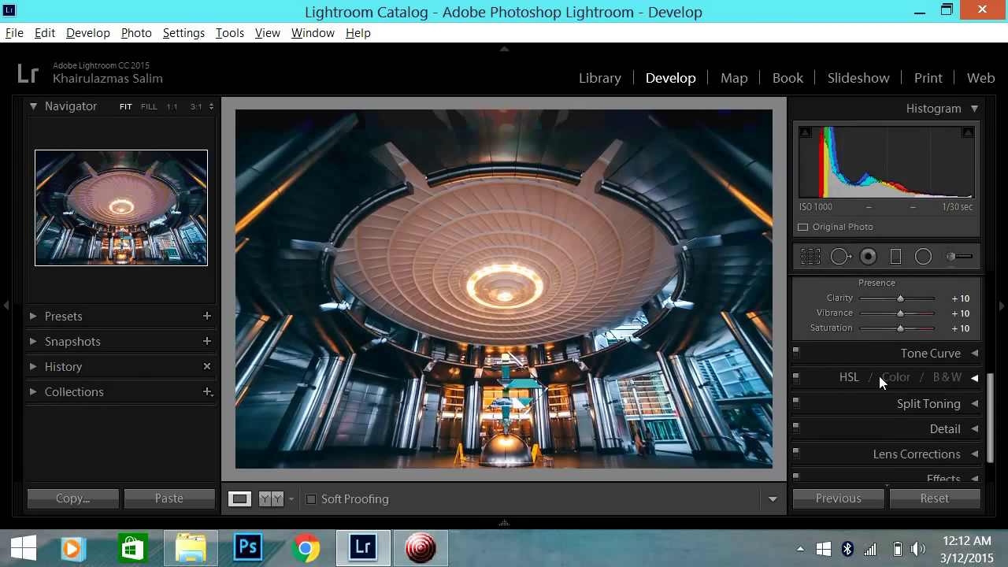
click(975, 379)
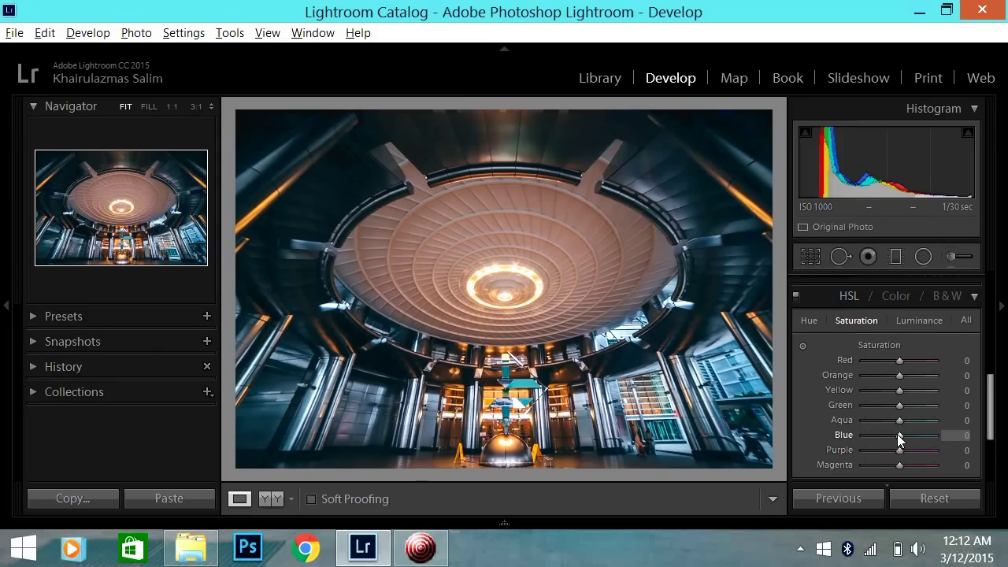
click(811, 322)
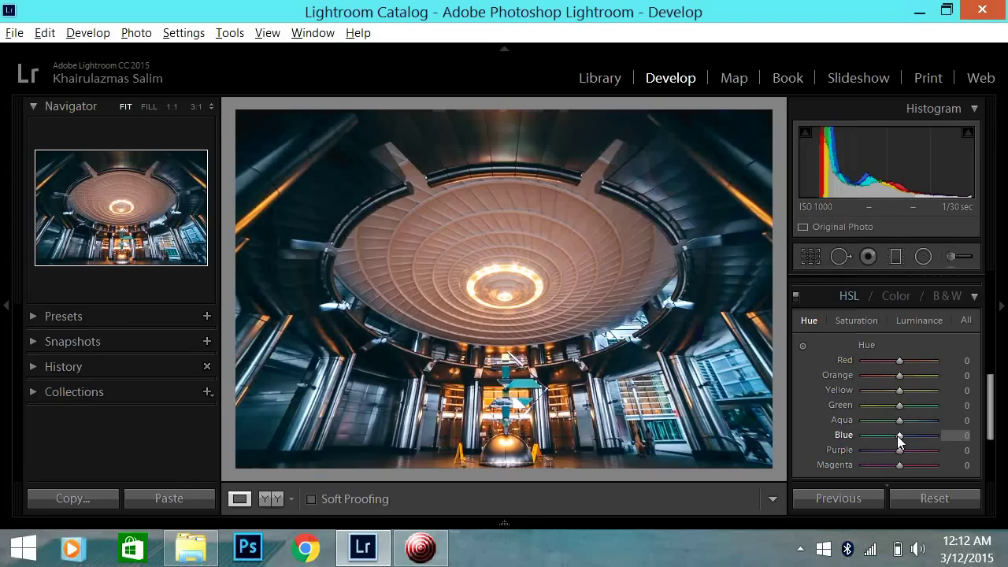
Step: Shift the Blue hue to -30 and raise the Aqua hue to +100
key(Down)
key(Down)
key(Down)
key(Down)
key(Down)
key(Down)
key(Down)
key(Down)
key(Down)
key(Down)
key(Down)
key(Down)
key(Down)
key(Down)
key(Down)
key(Down)
key(Down)
key(Down)
key(Down)
key(Down)
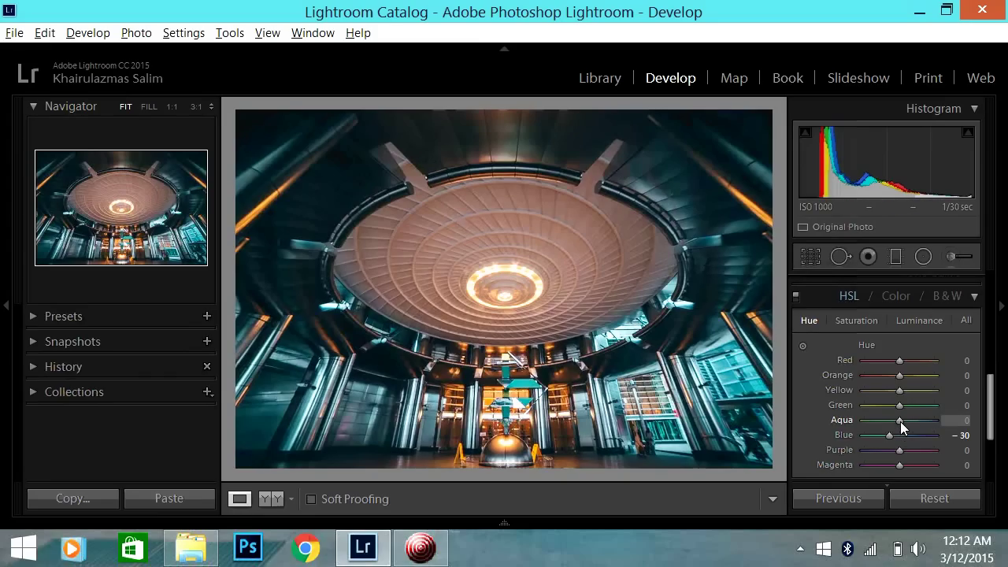
drag(900, 422, 952, 426)
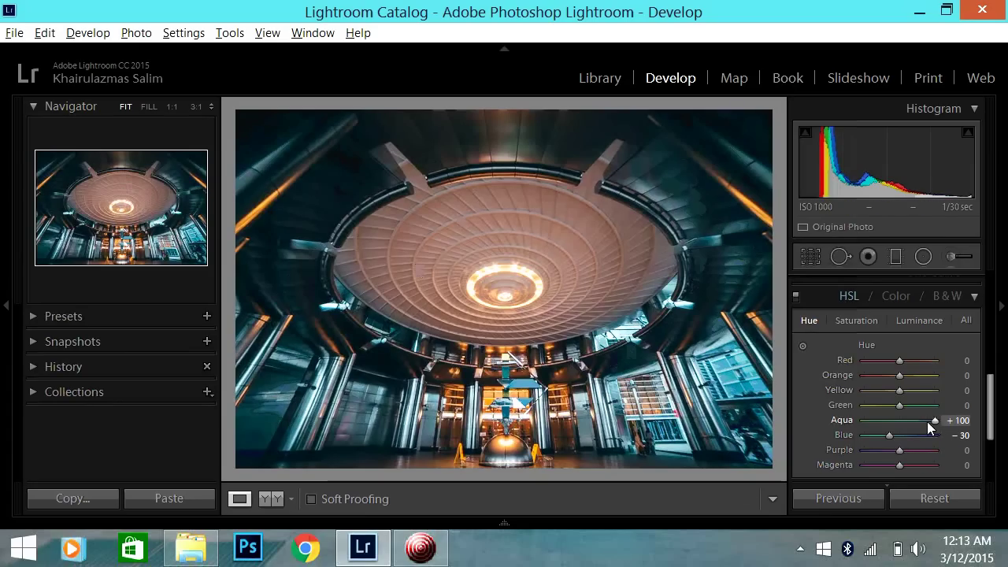
drag(936, 419, 915, 421)
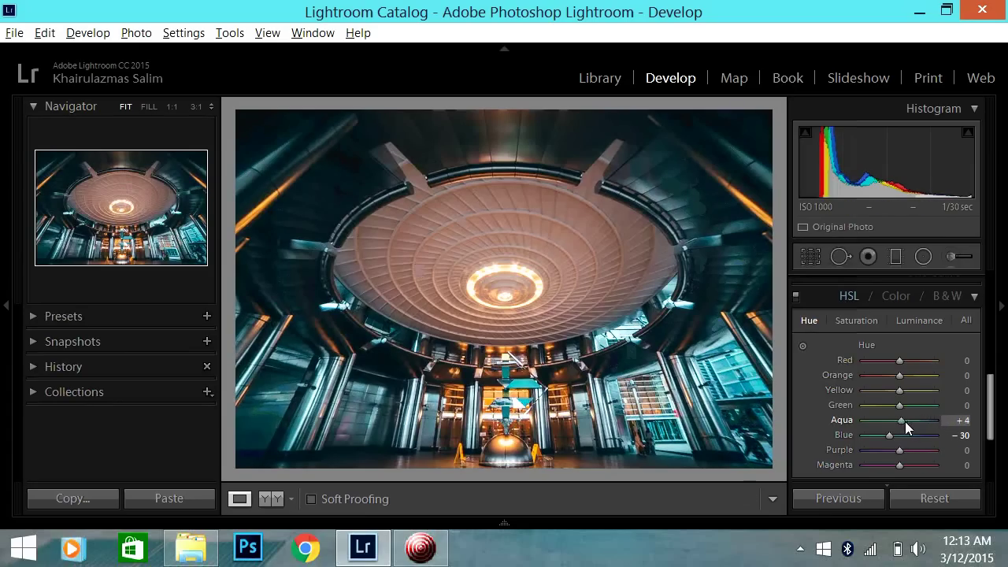
click(942, 421)
click(863, 319)
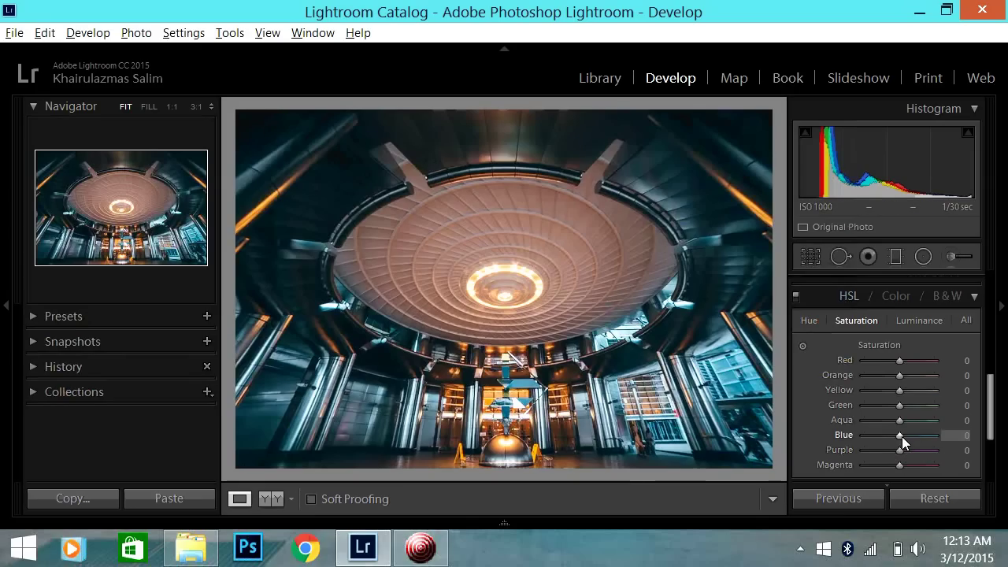
Step: Lower Blue saturation to -70 and drain Purple, Magenta, Green and Aqua saturation to -100
key(Down)
key(Down)
key(Down)
key(Down)
key(Down)
key(Down)
key(Down)
key(Down)
key(Down)
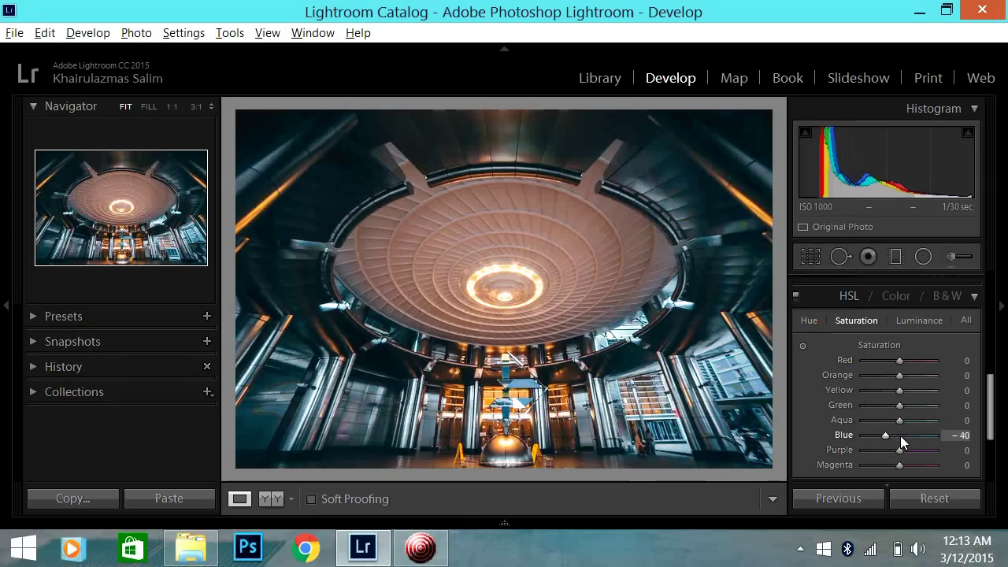
key(Down)
key(Down)
key(Down)
key(Down)
key(Down)
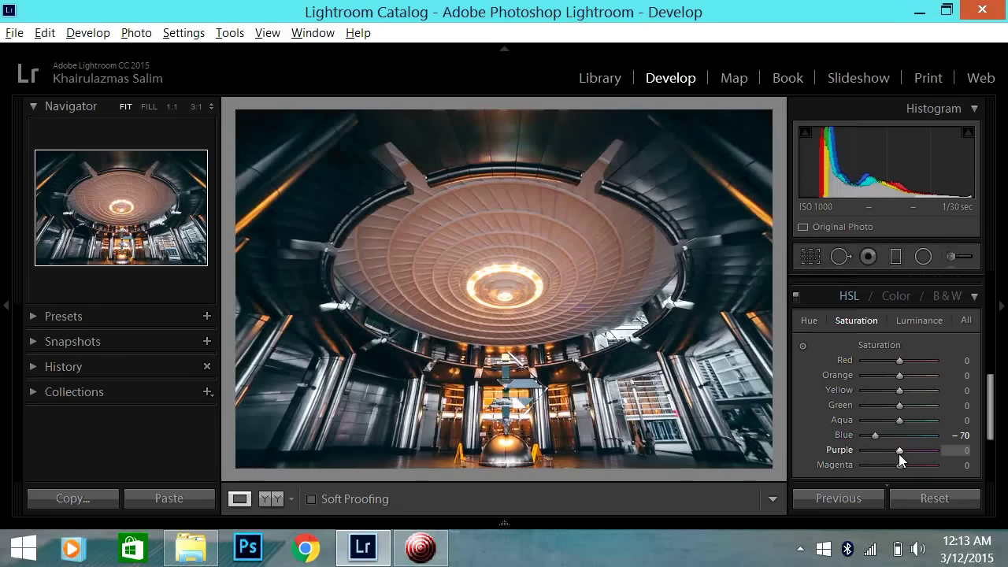
drag(899, 453, 835, 462)
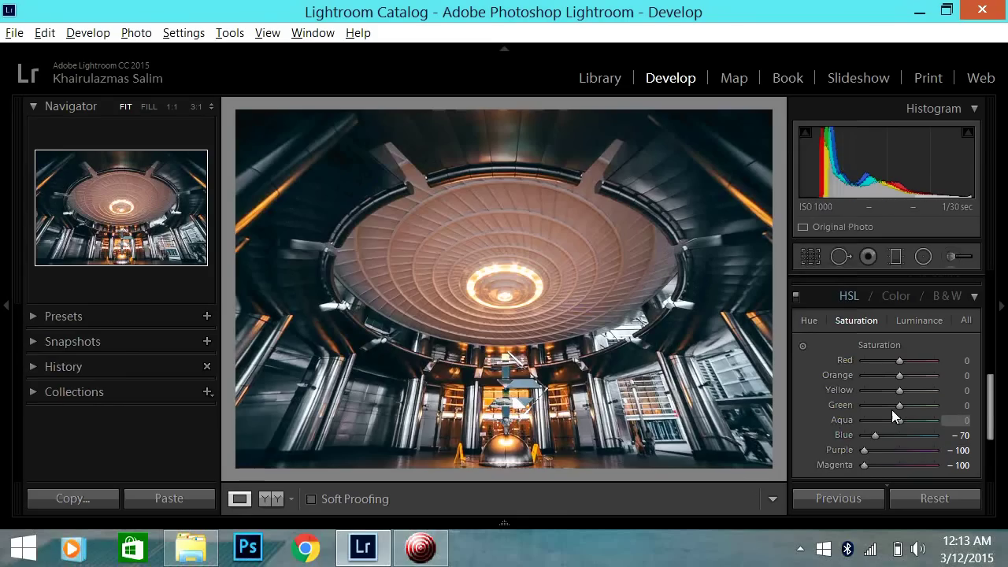
drag(900, 404, 832, 416)
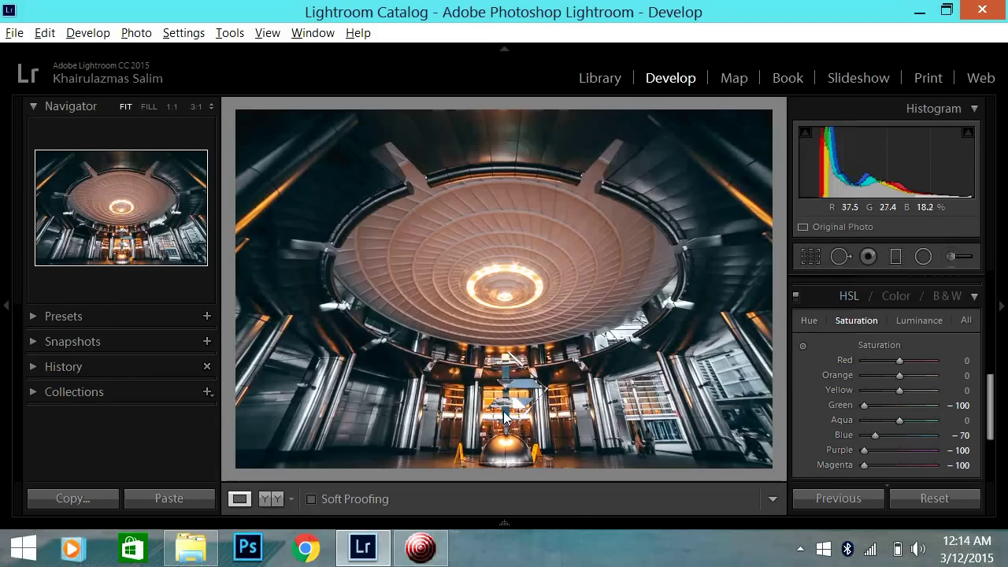
drag(899, 418, 838, 426)
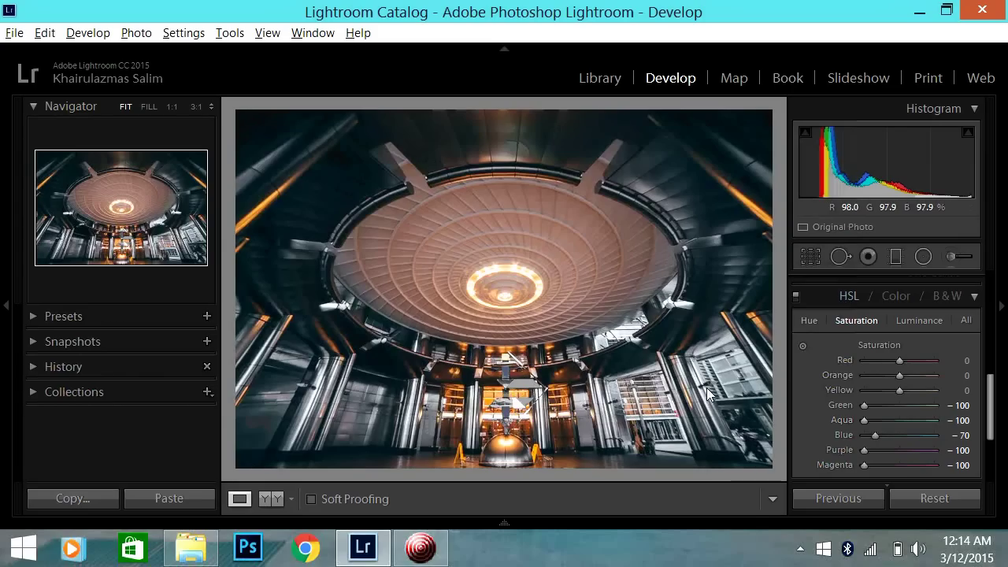
Step: Shift the Orange and Yellow hues to -100, testing Red at -100 before resetting it to 0
click(812, 321)
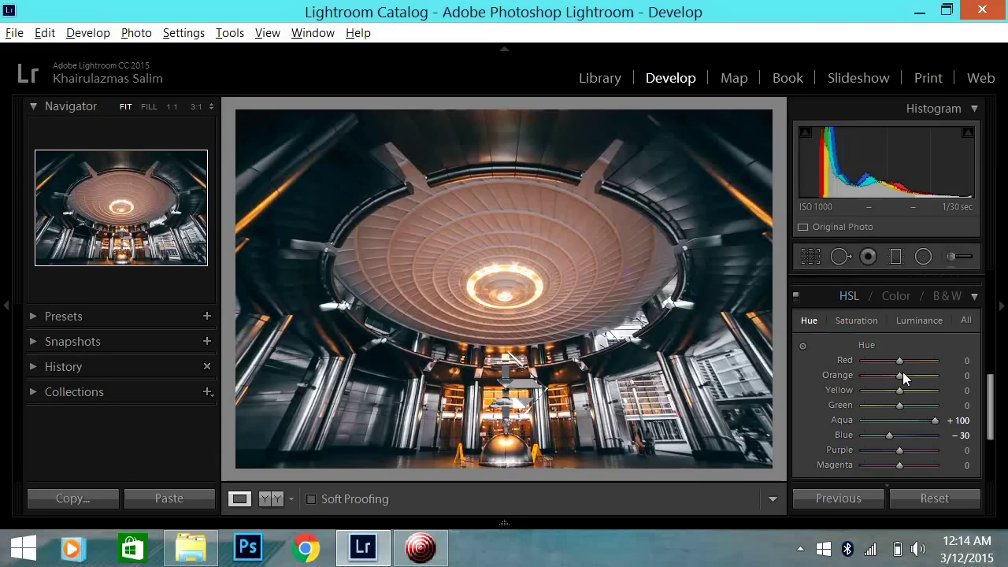
drag(900, 376, 836, 383)
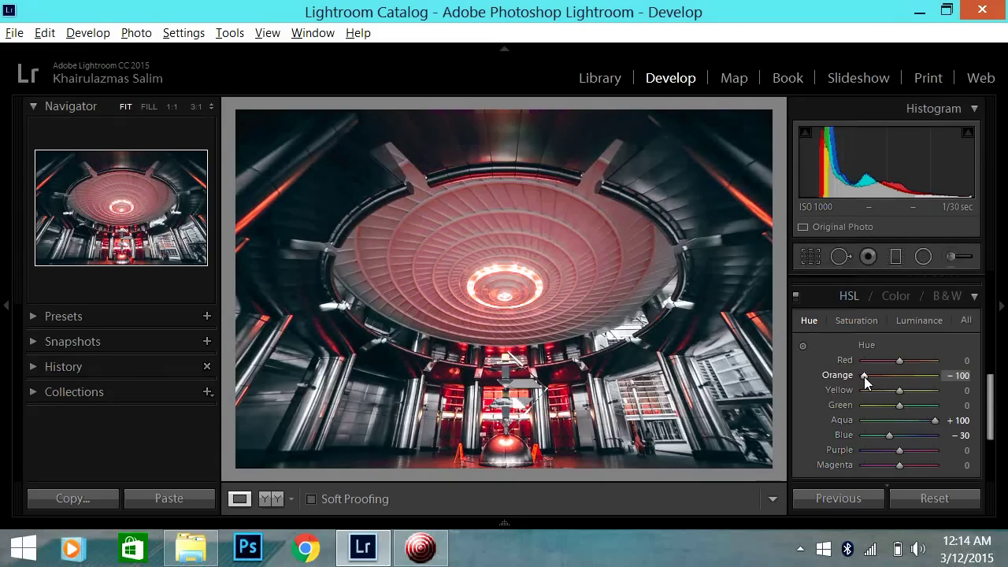
drag(864, 376, 809, 380)
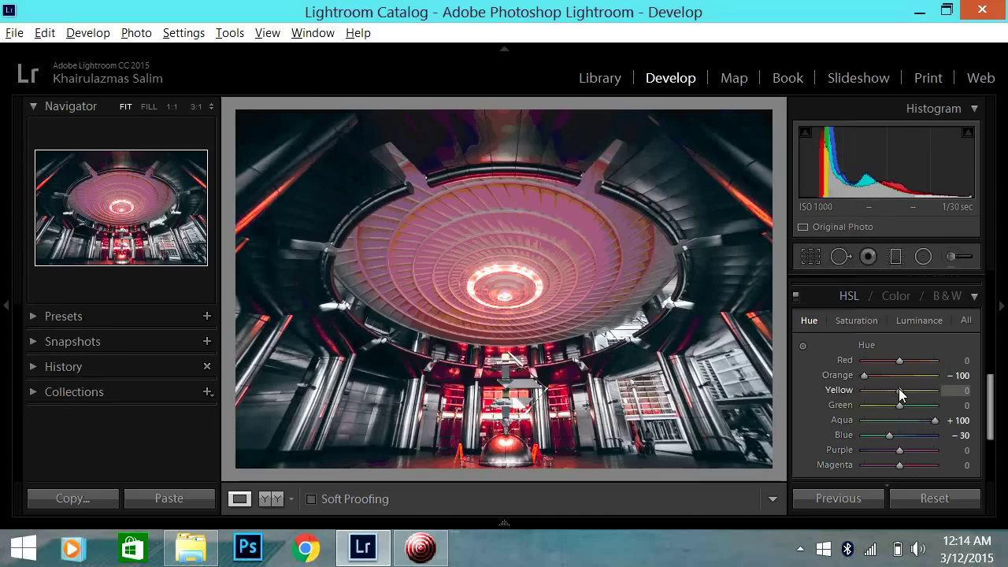
drag(900, 391, 806, 393)
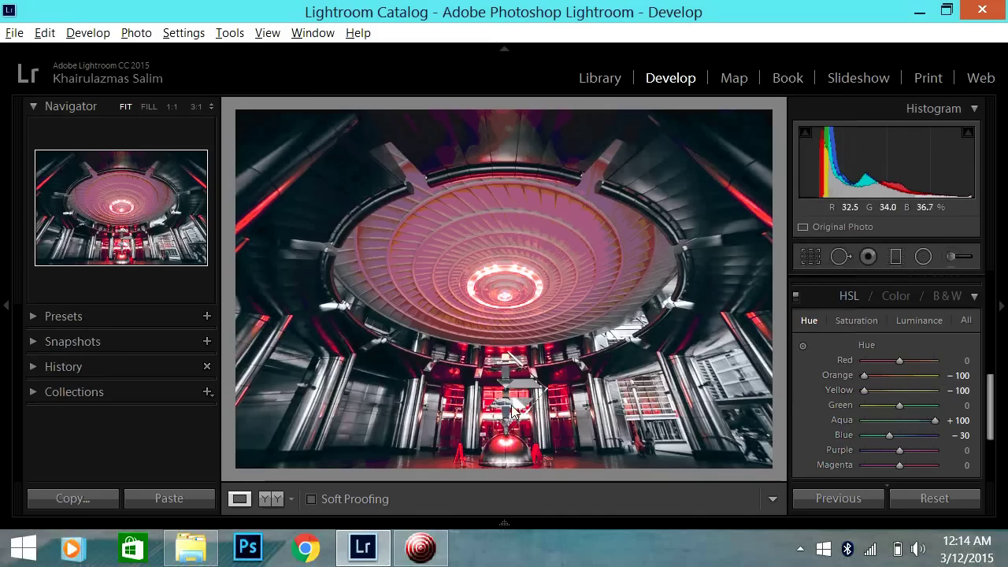
drag(864, 392, 827, 389)
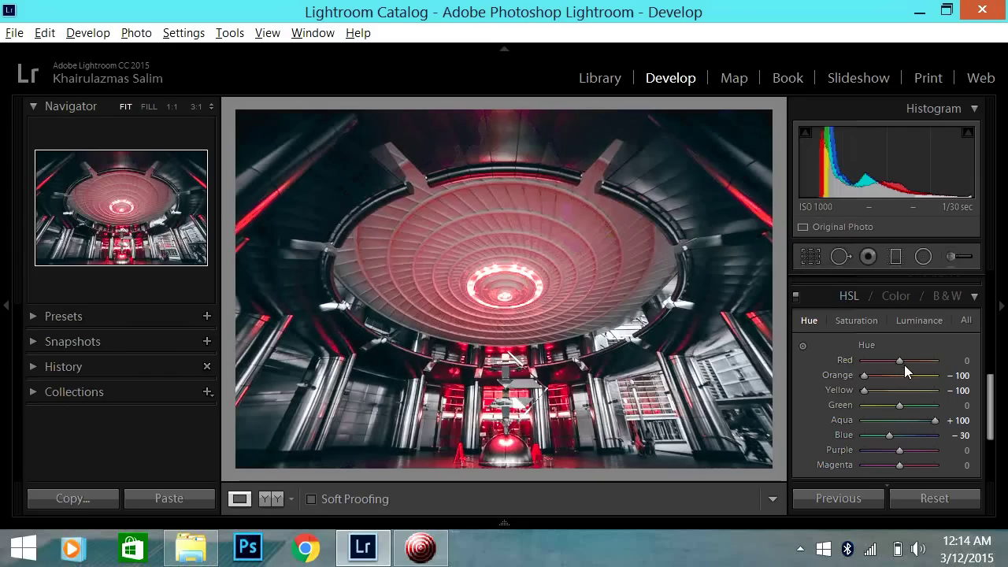
drag(900, 359, 813, 361)
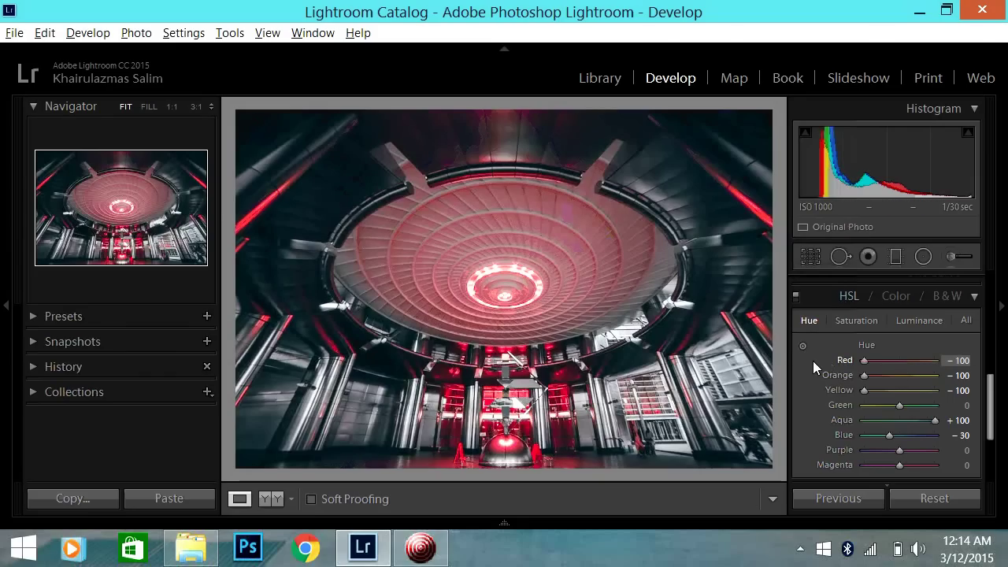
double_click(867, 361)
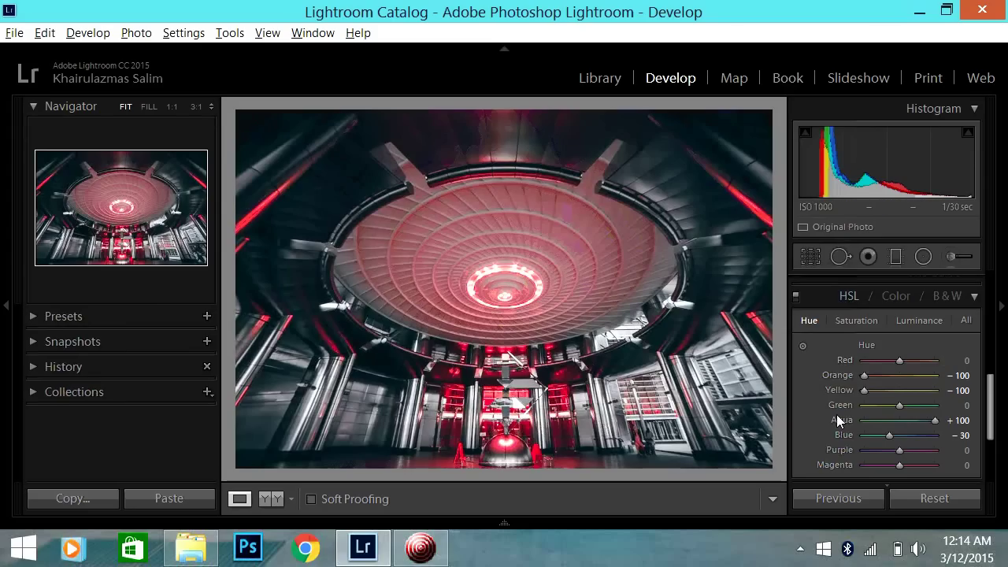
Step: Collapse HSL and place a radial filter covering the whole photo
click(975, 301)
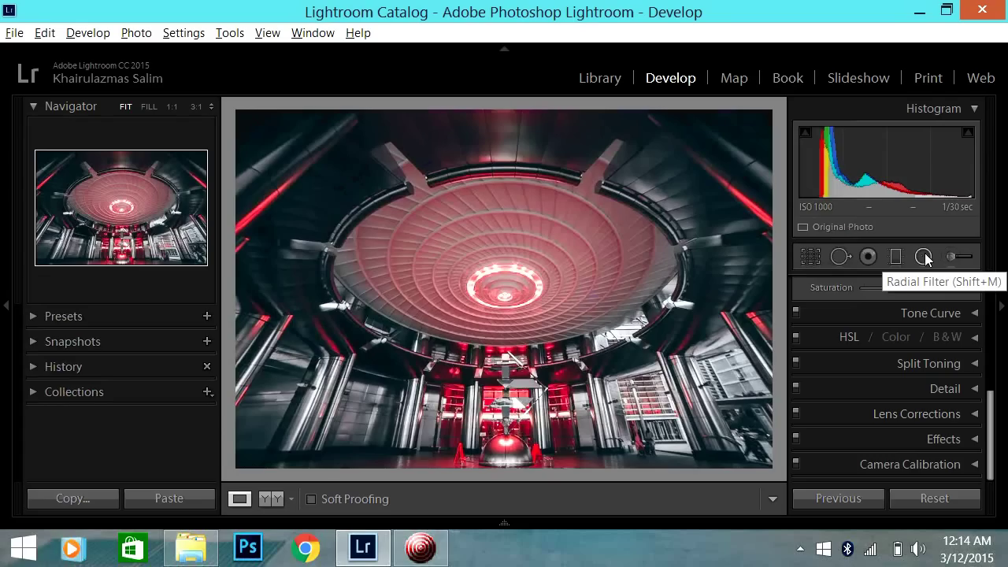
click(924, 263)
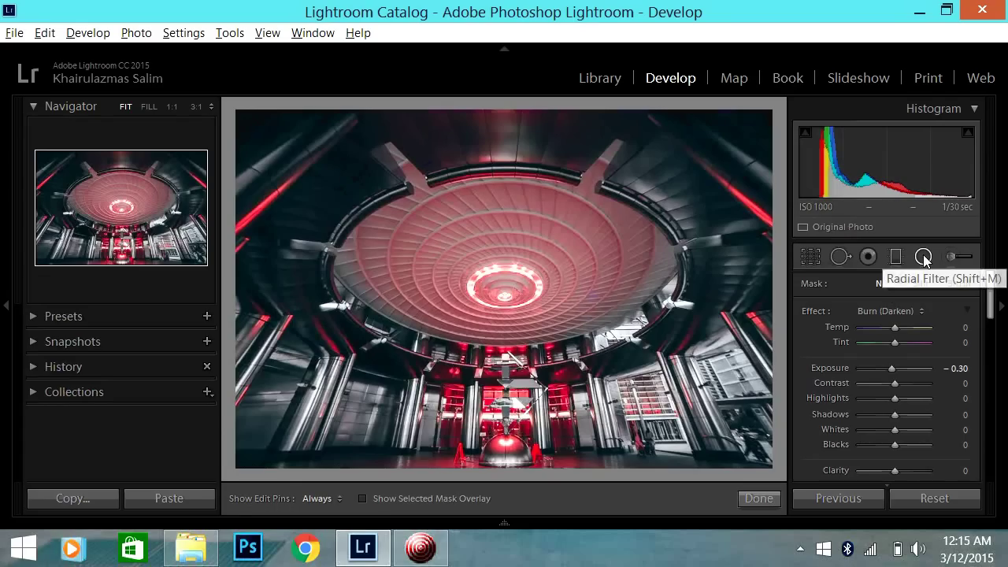
ctrl+double_click(504, 293)
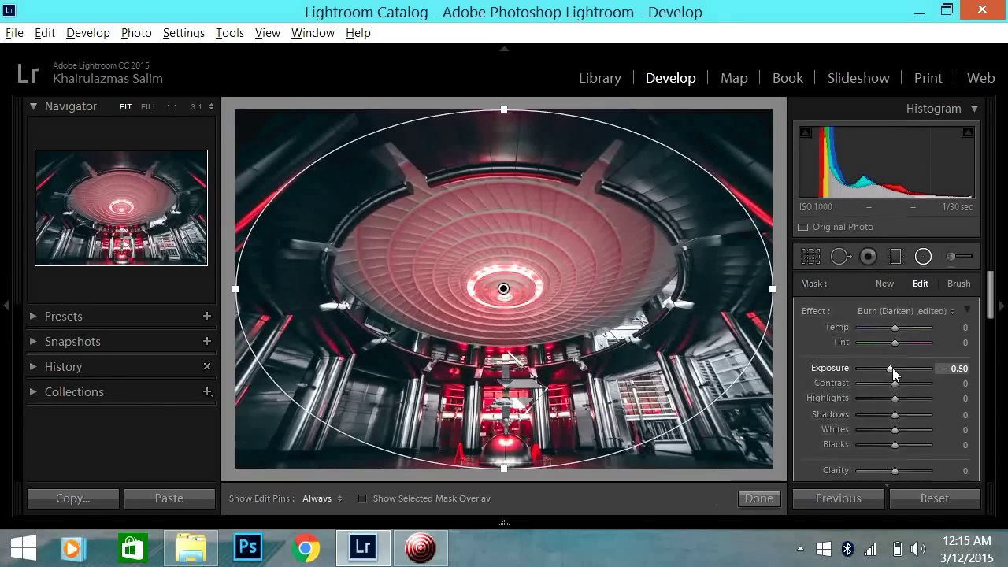
Step: Set the radial filter to Burn at -0.30 exposure and apply it
scroll(892, 368, down, 5)
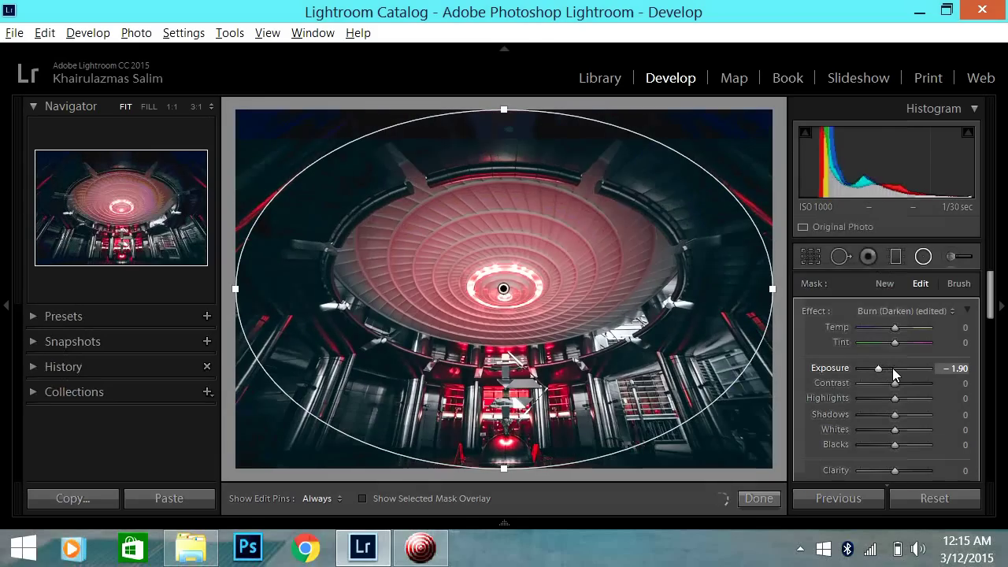
scroll(892, 368, up, 4)
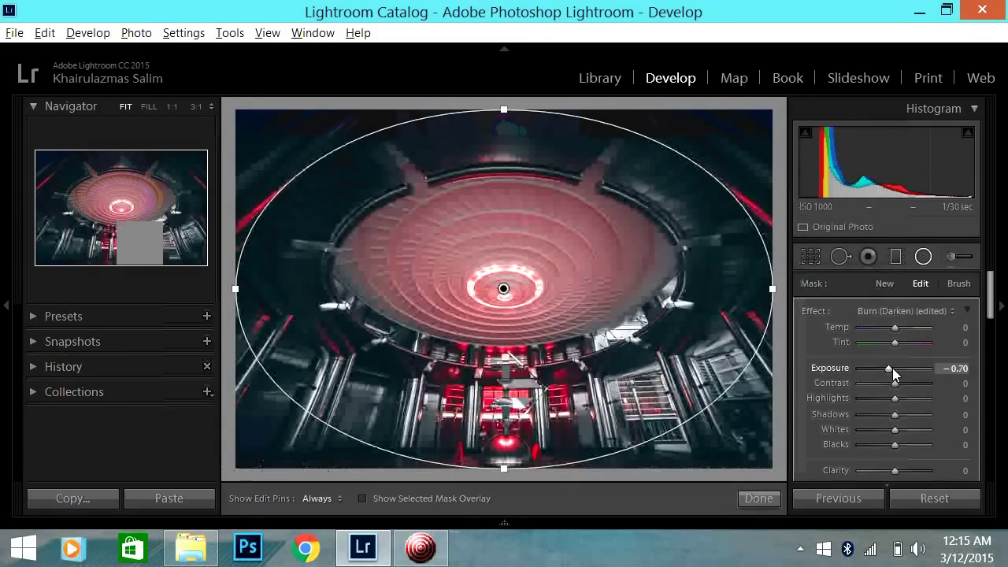
double_click(893, 367)
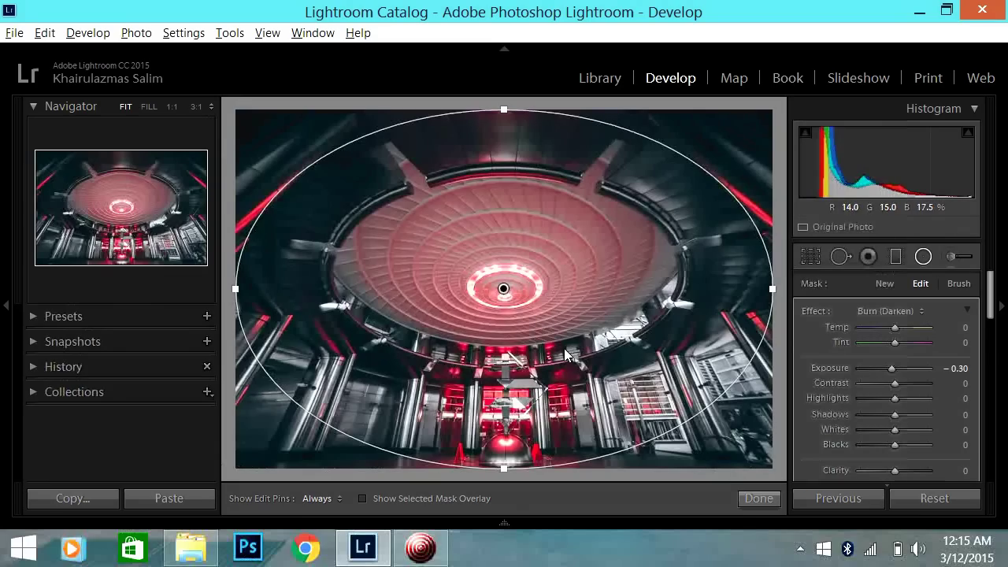
click(763, 499)
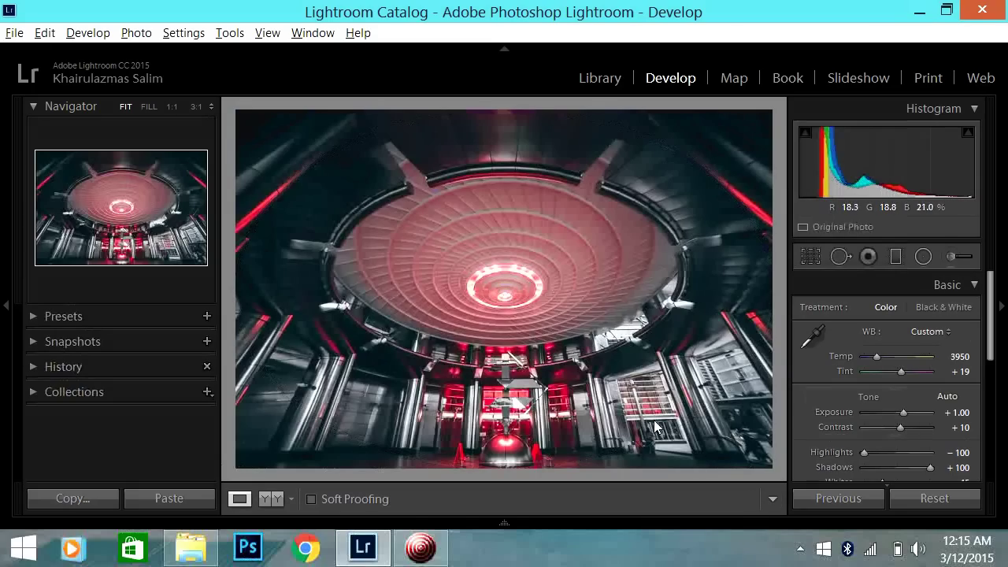
scroll(921, 379, down, 5)
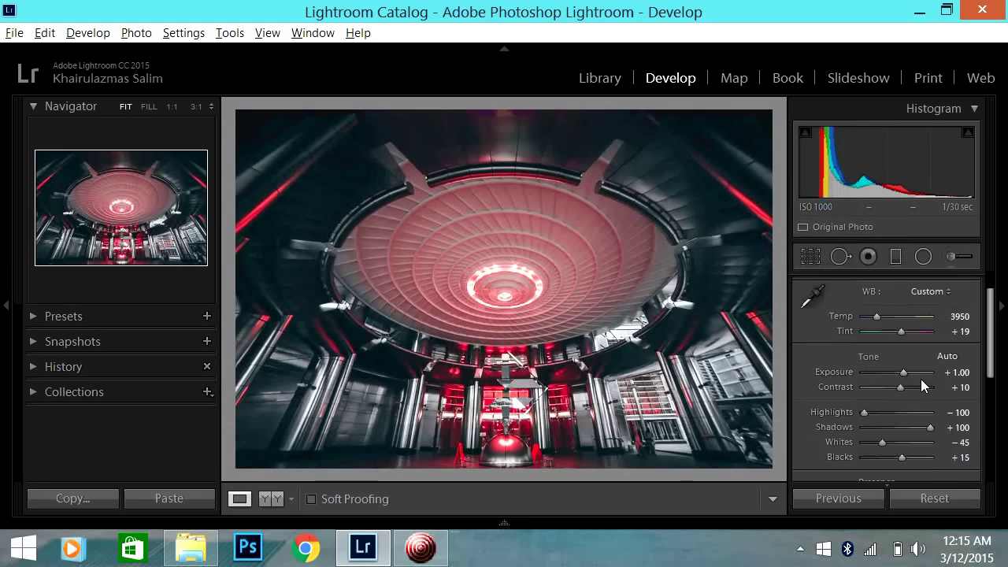
scroll(921, 379, down, 3)
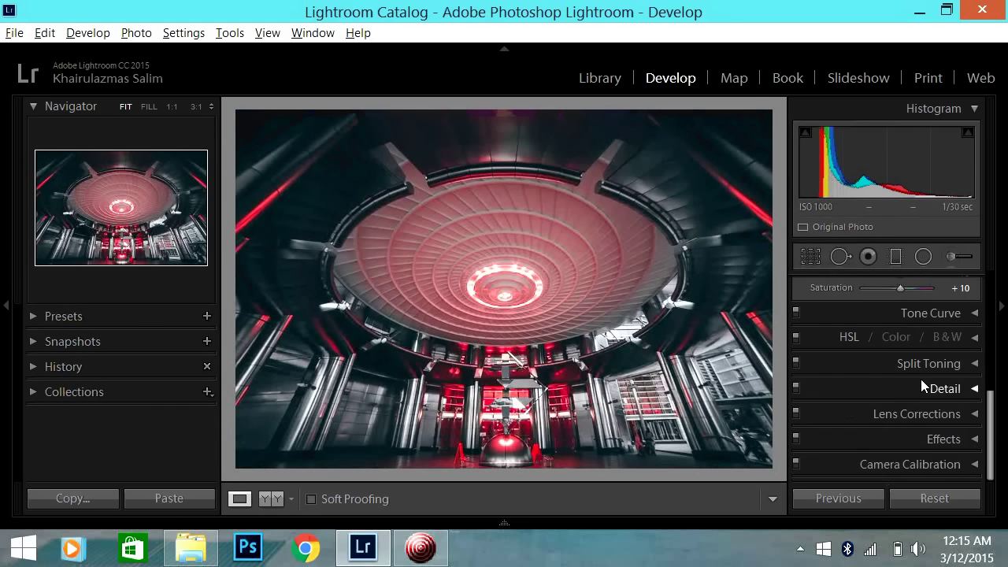
scroll(921, 378, up, 8)
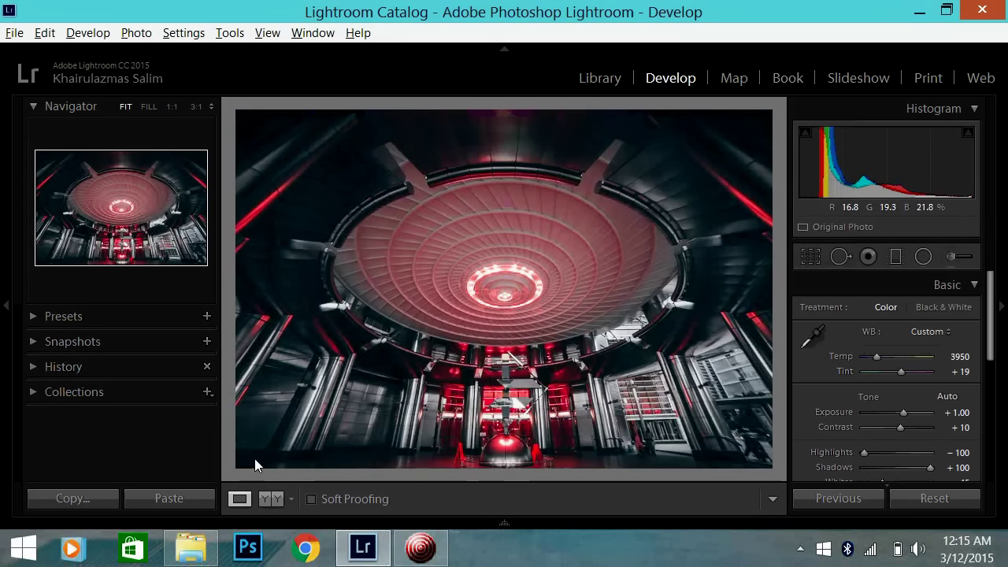
Step: Open the original DSC04175-2.jpg in Photo Viewer, then step to the edited DSC04175.jpg
click(190, 548)
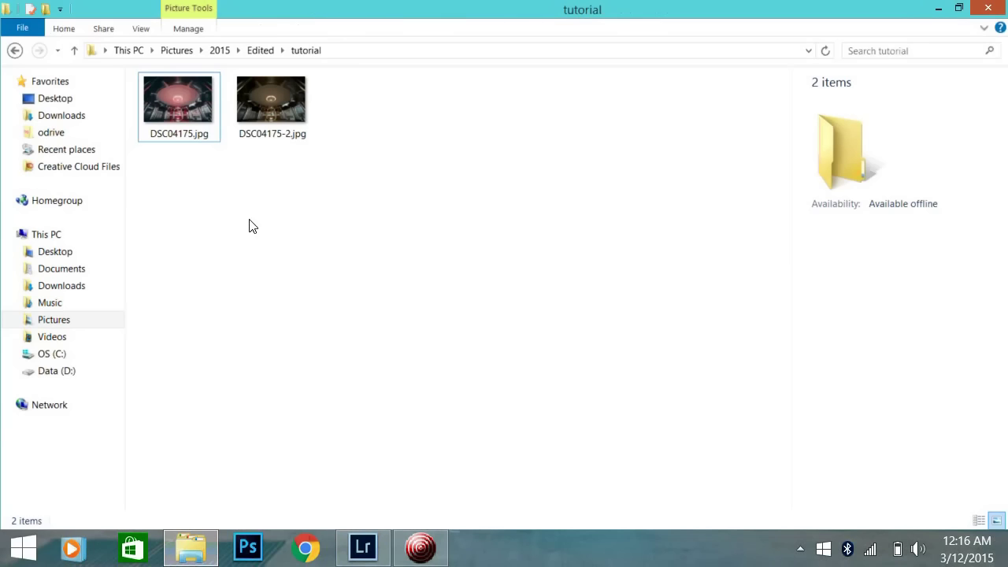
click(267, 102)
double_click(267, 102)
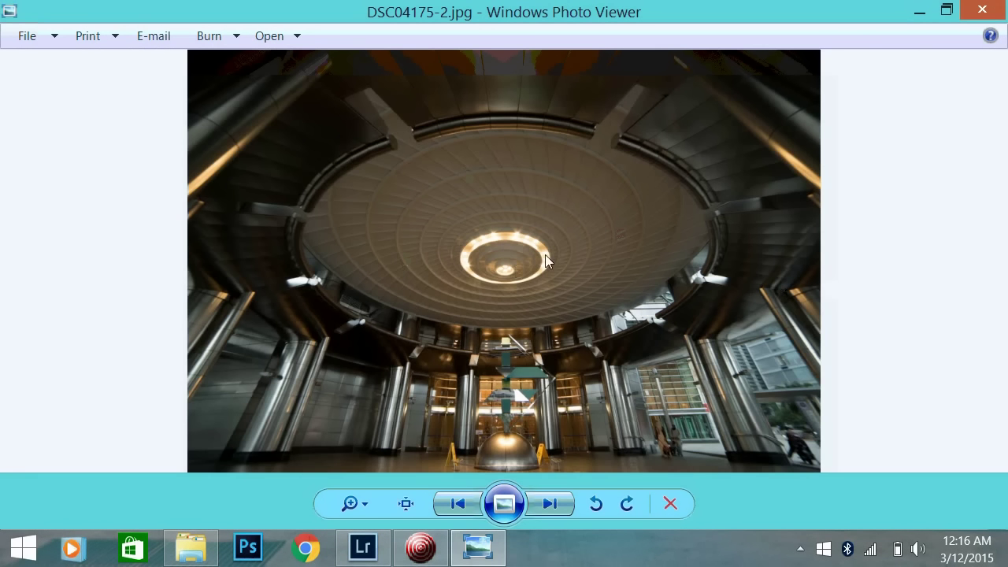
key(Left)
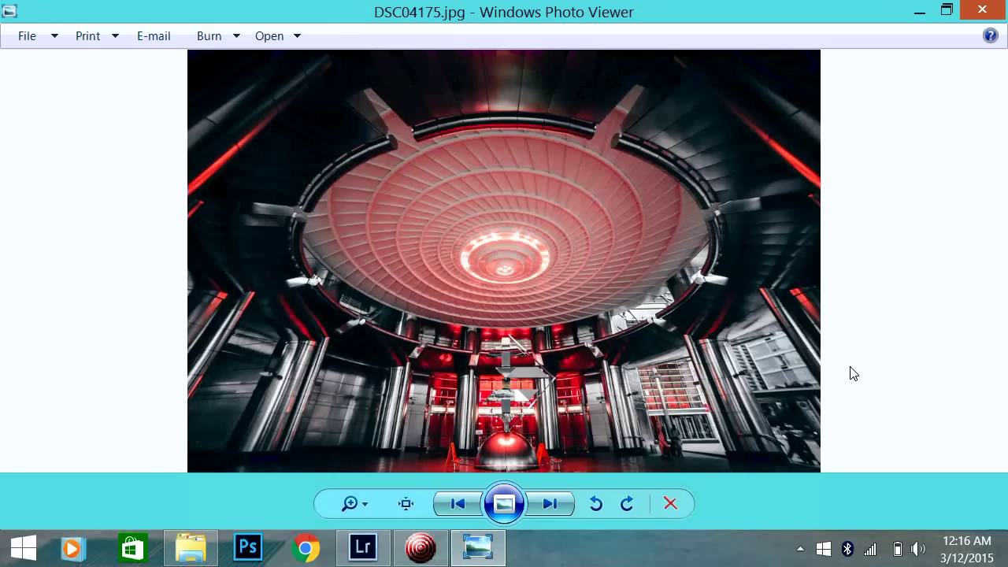
Step: Bring up the screen recorder controls, then return to the edited photo
click(421, 548)
click(887, 269)
click(414, 558)
click(663, 346)
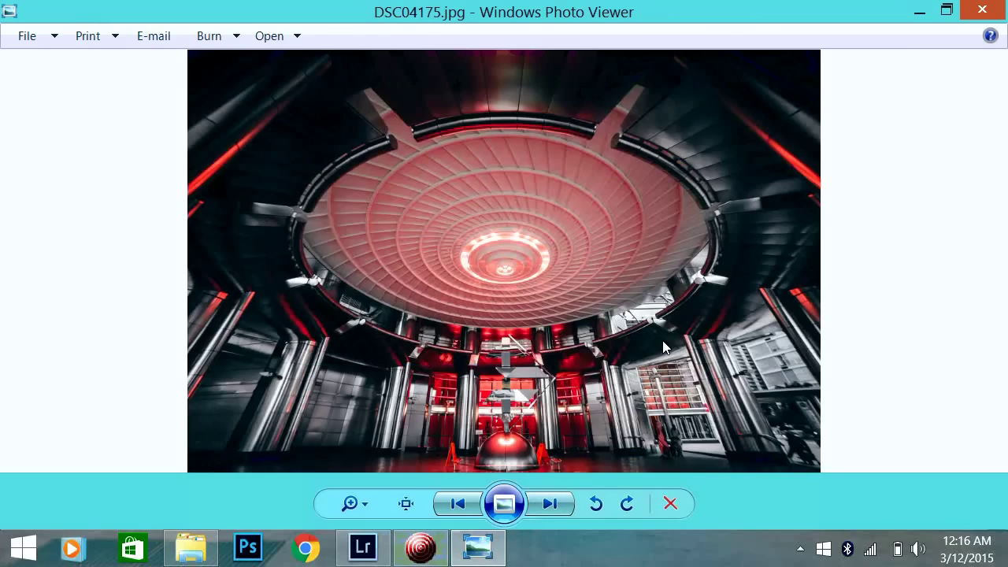